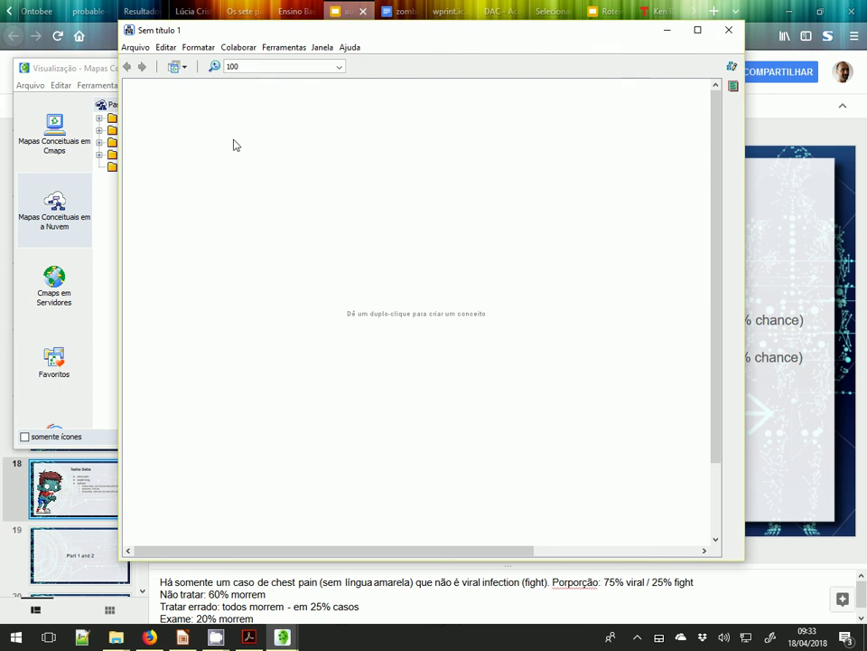
Create a new concept near the upper-left corner of the empty concept map and open its label for editing.
double_click(214, 119)
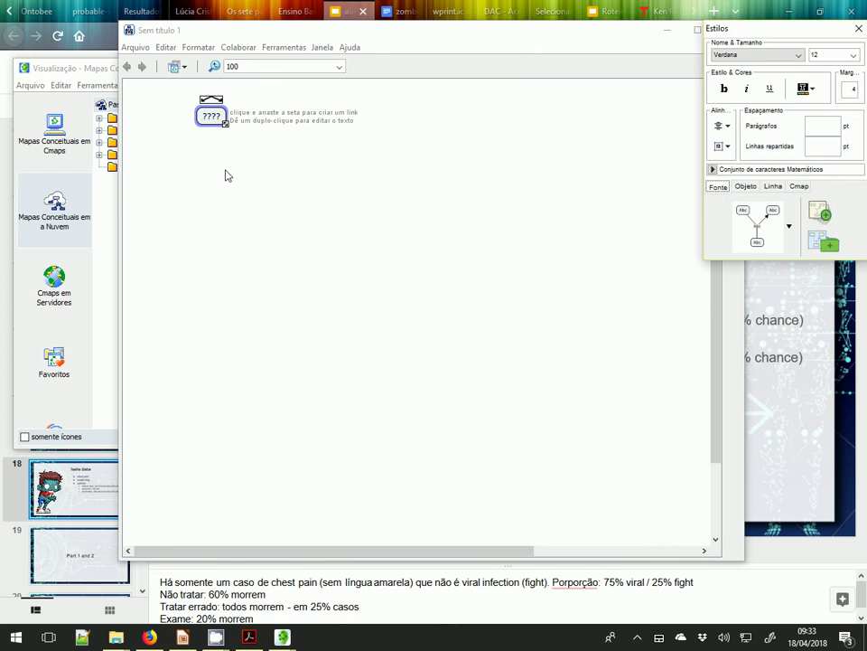
double_click(213, 119)
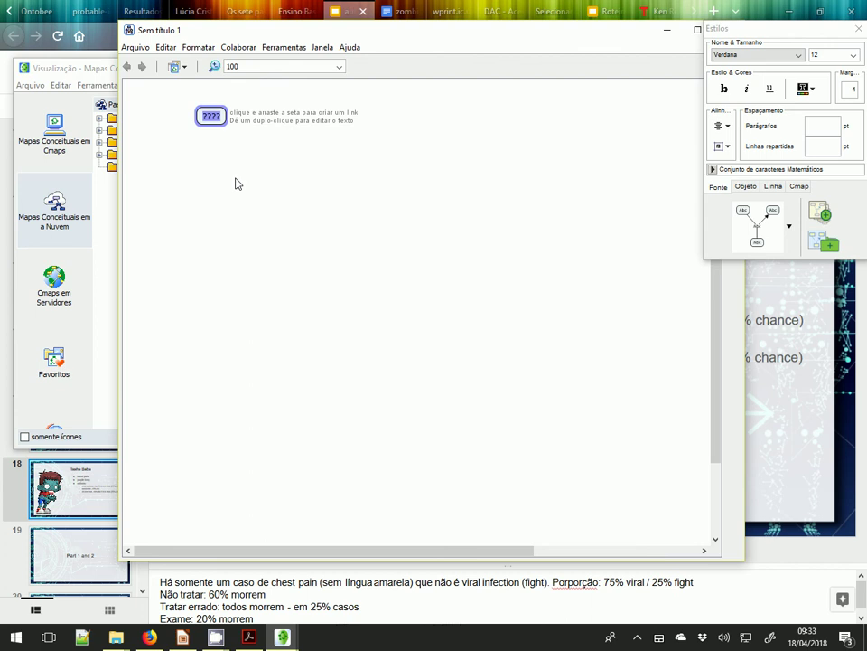
Open the map "Dor Toráxica - Construção Caso (v02)" from the caso02-dor-toraxica folder, examine its case nodes and links, and minimize it.
click(69, 69)
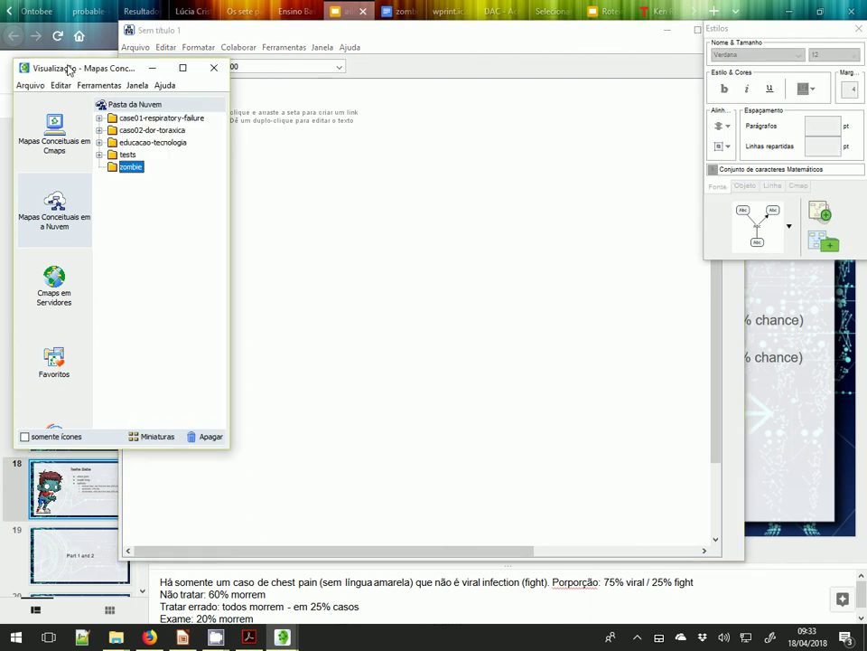
click(99, 130)
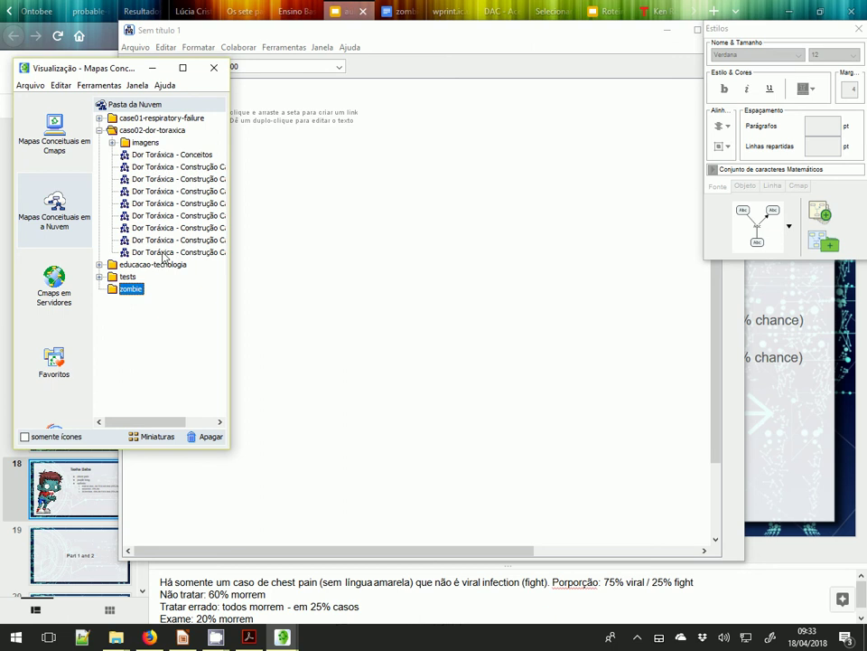
click(163, 253)
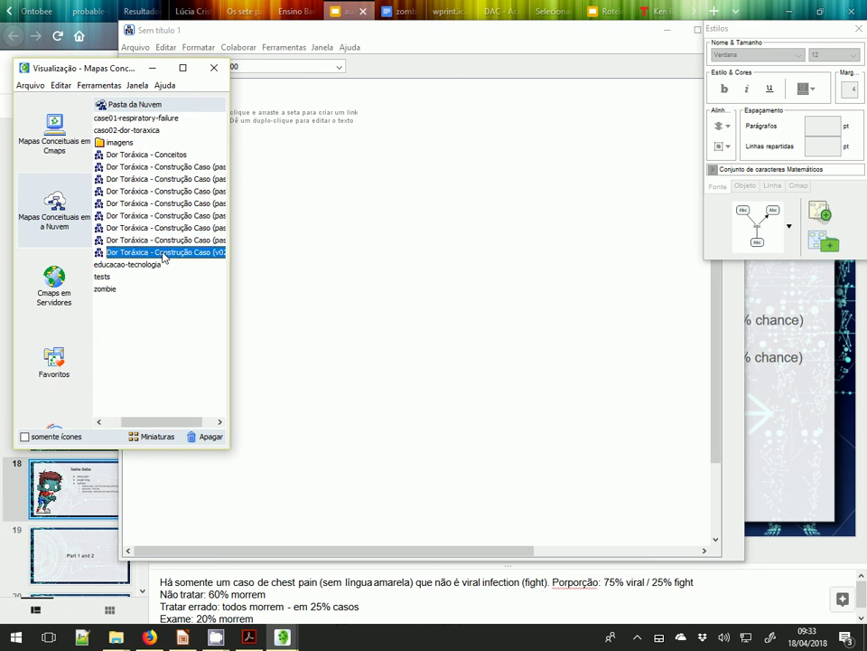
double_click(163, 253)
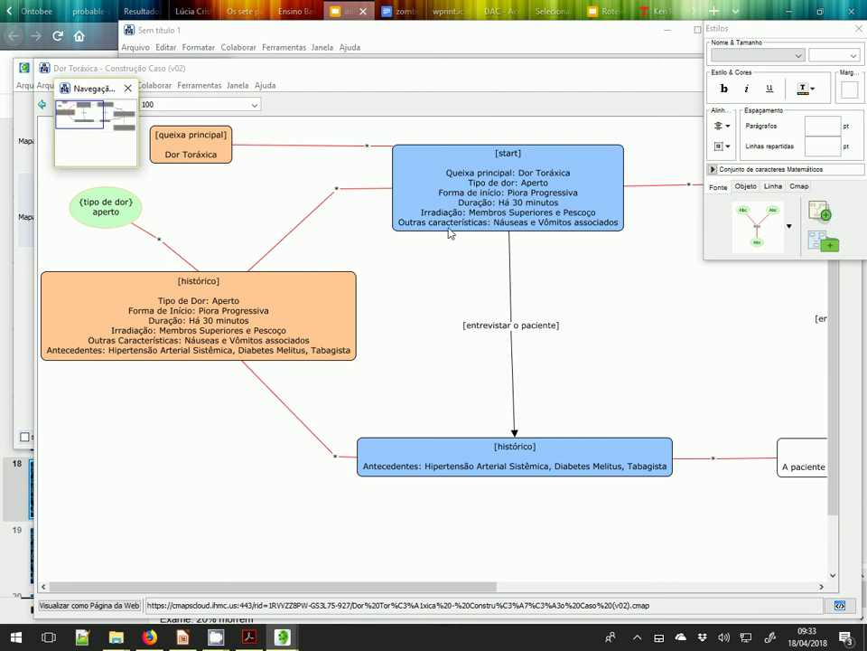
click(415, 590)
scroll(415, 589, right, 10)
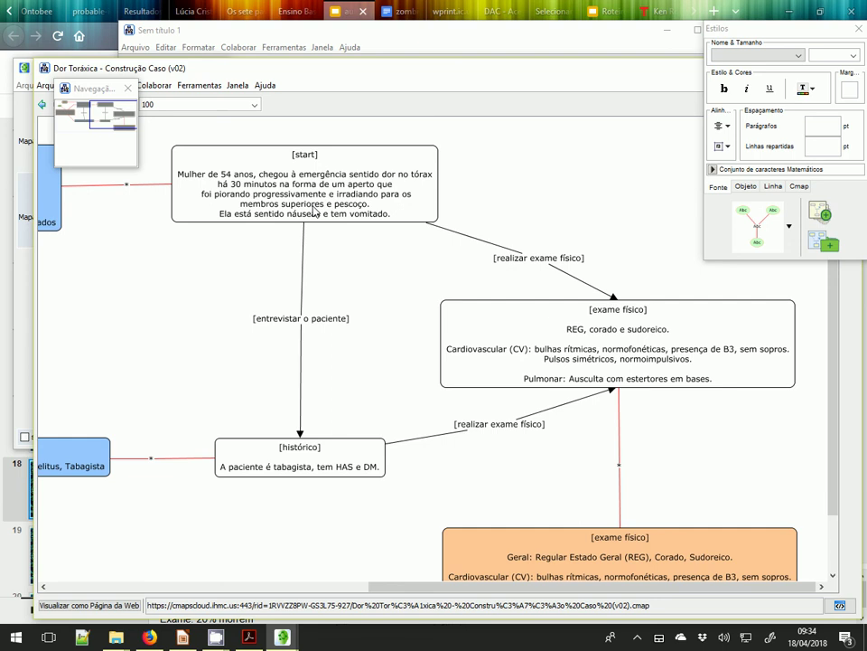
drag(519, 72, 559, 242)
click(644, 227)
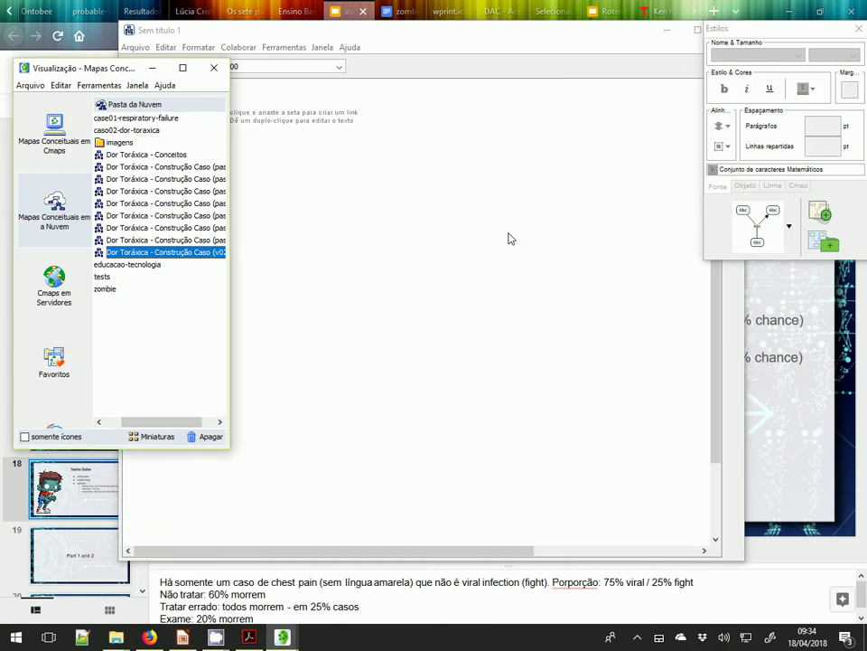
Label the new concept in the untitled map with the zombie patient's name, checking it on slide 18 of the presentation.
click(237, 102)
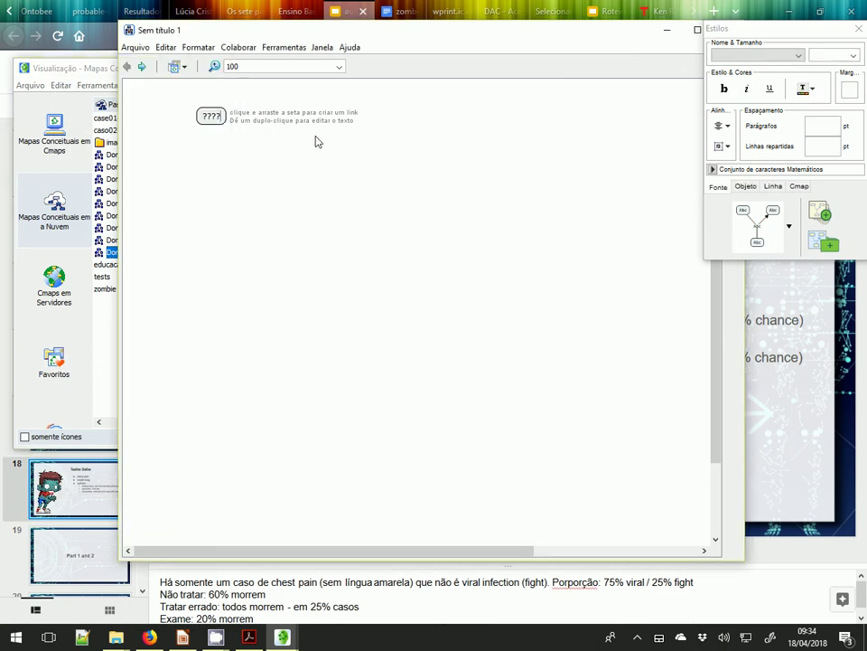
click(213, 116)
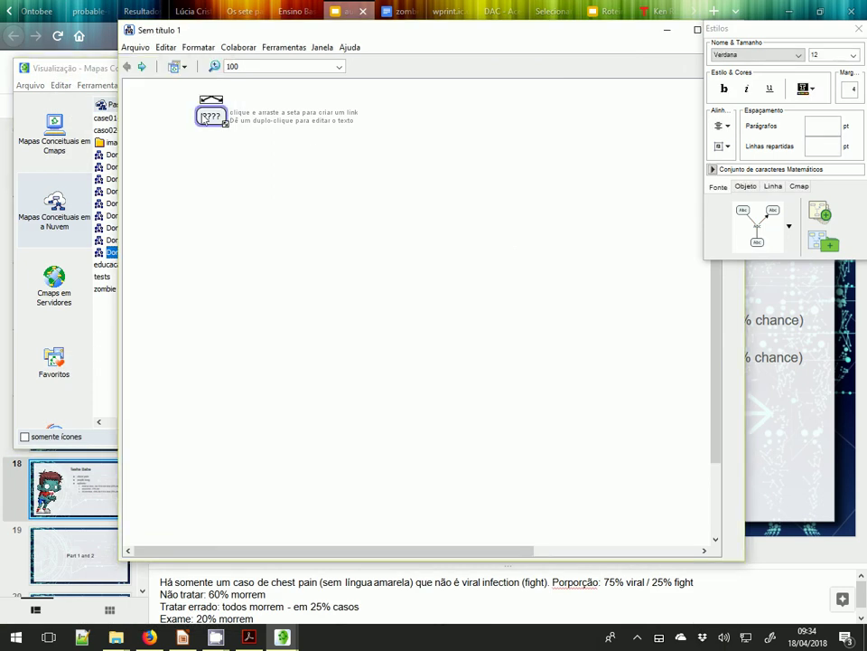
click(65, 488)
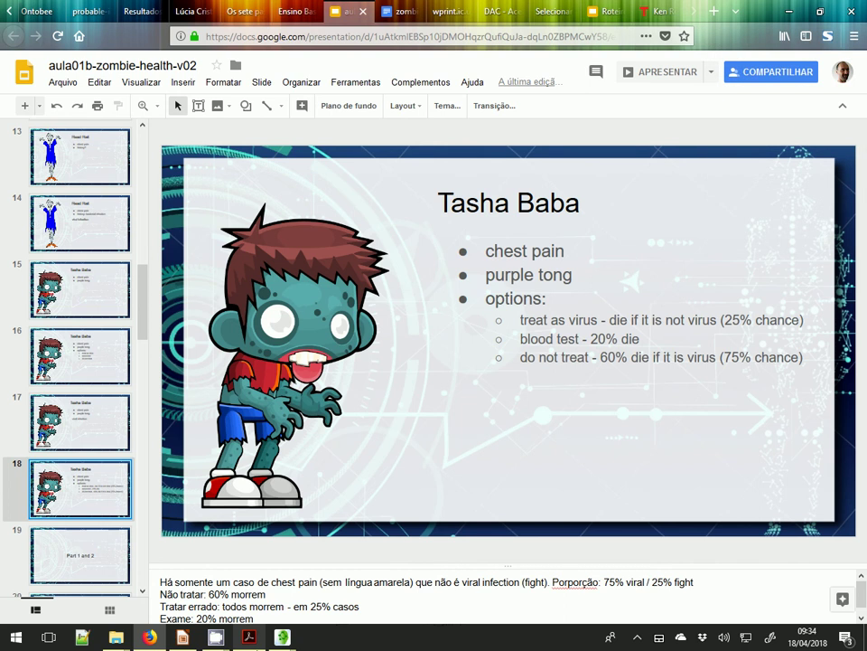
mouse_move(282, 637)
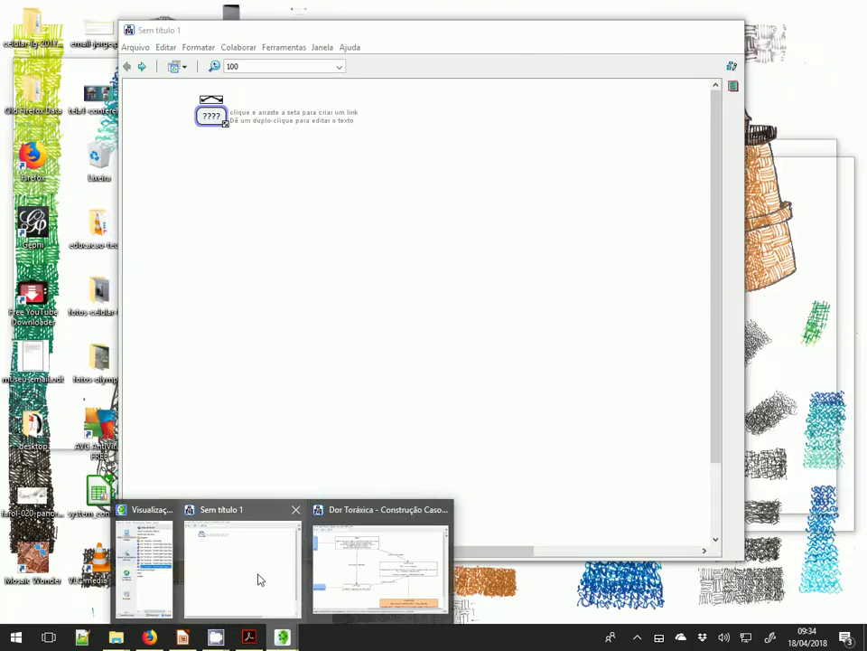
click(258, 580)
double_click(211, 115)
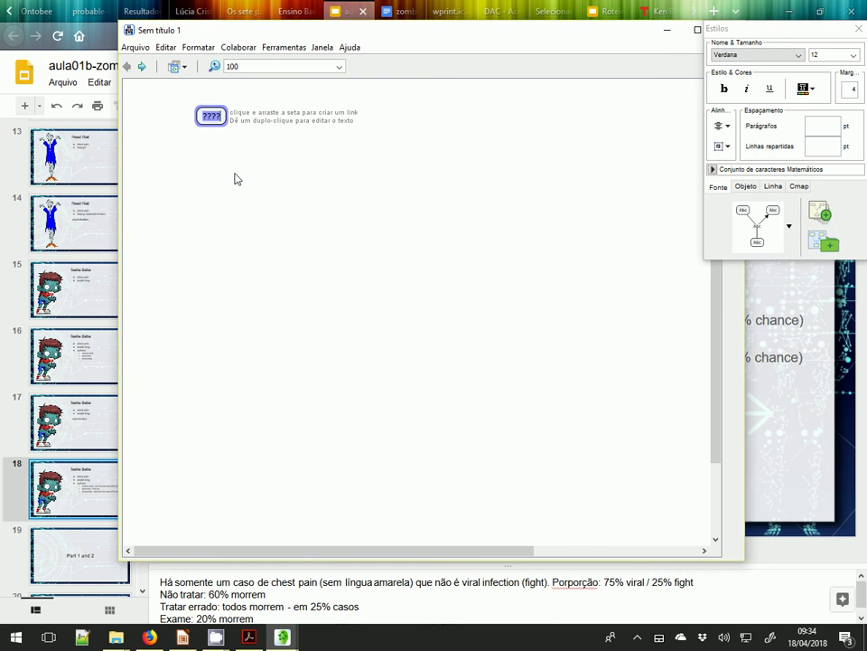
text(Ta)
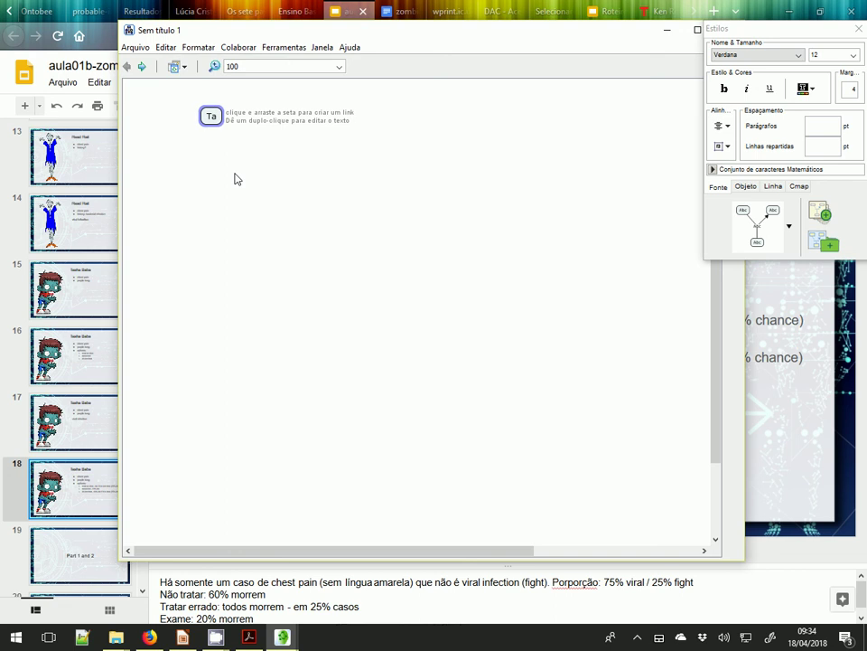
text(sha)
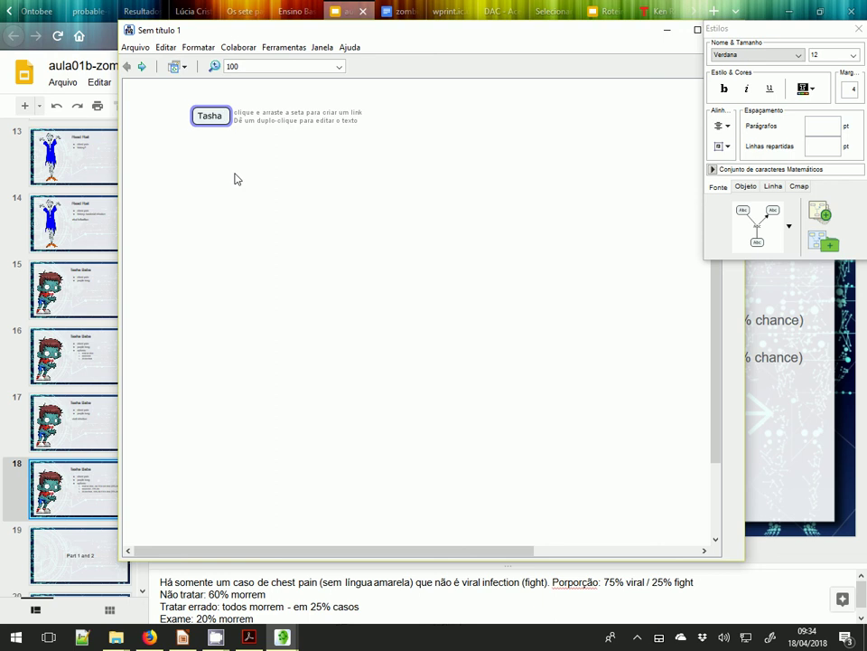
text( Baba)
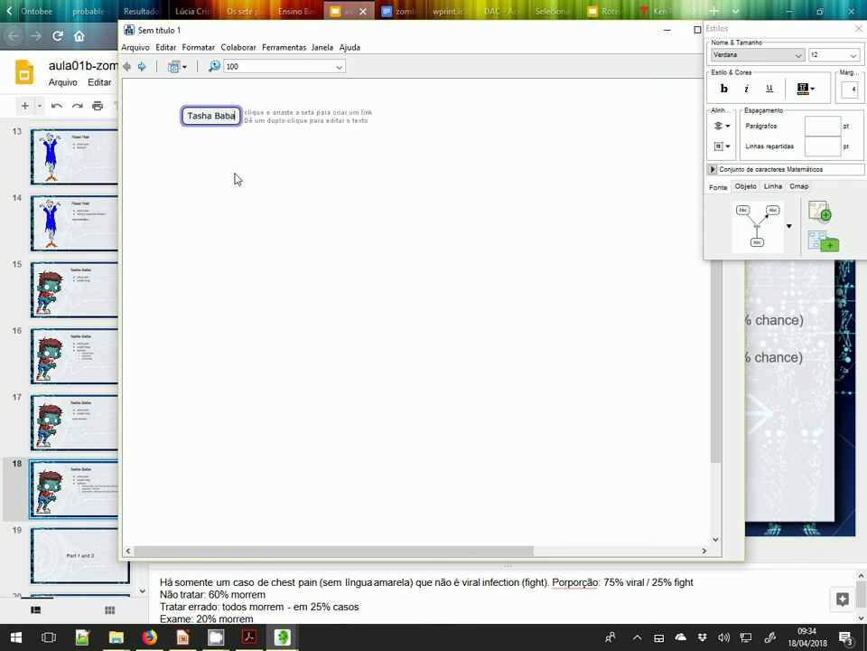
Check the patient's symptoms on slide 18 and move the concept to the upper middle of the untitled map.
click(85, 471)
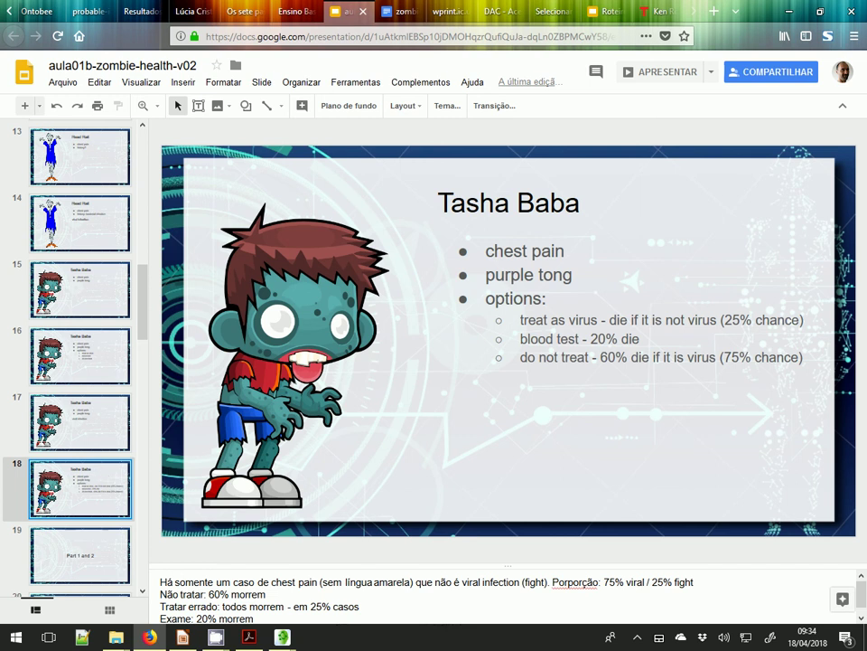
mouse_move(289, 643)
click(201, 570)
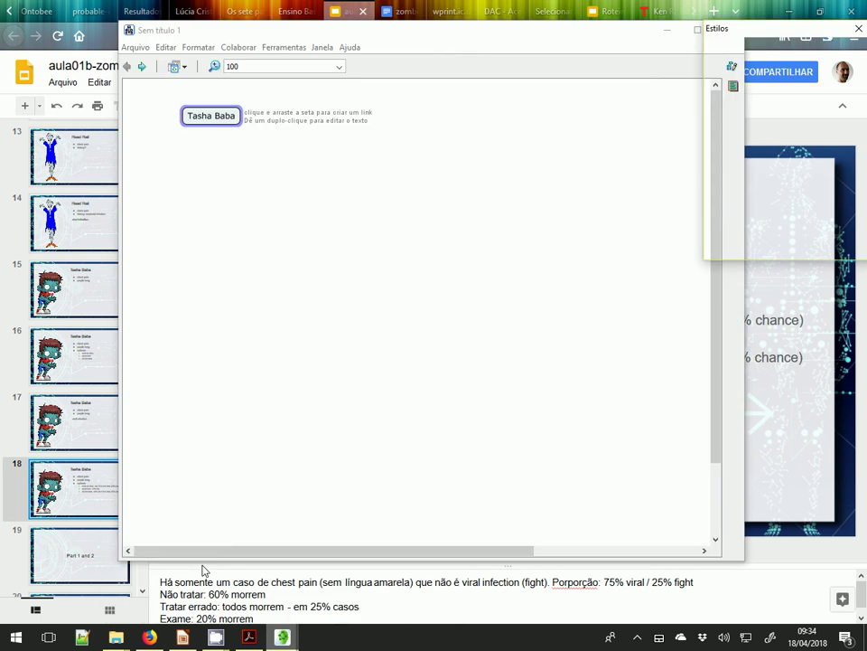
click(290, 266)
drag(226, 125, 390, 155)
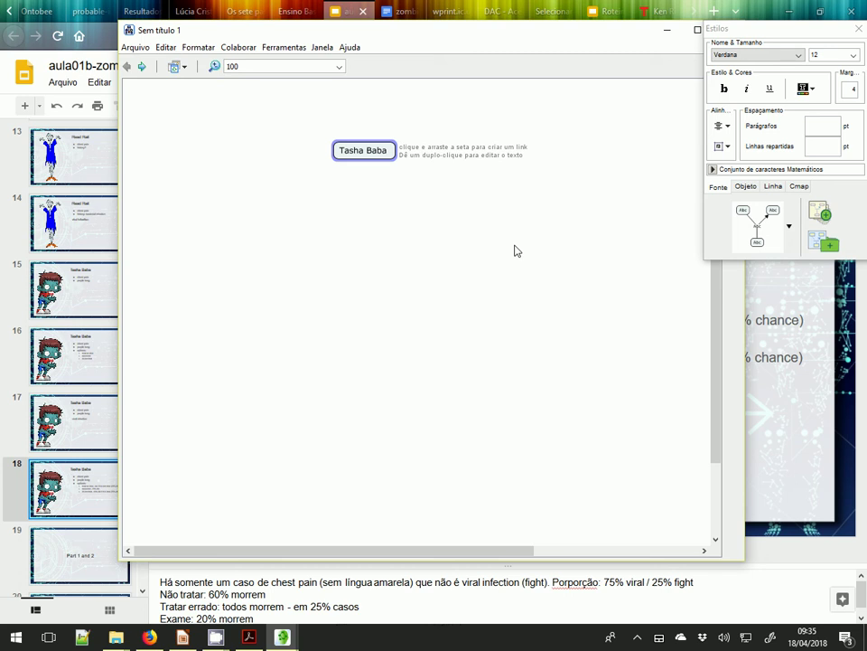
Extend the concept's text after the patient's name with "is felling chest pain." and shift the map window lower on the desktop.
text(has)
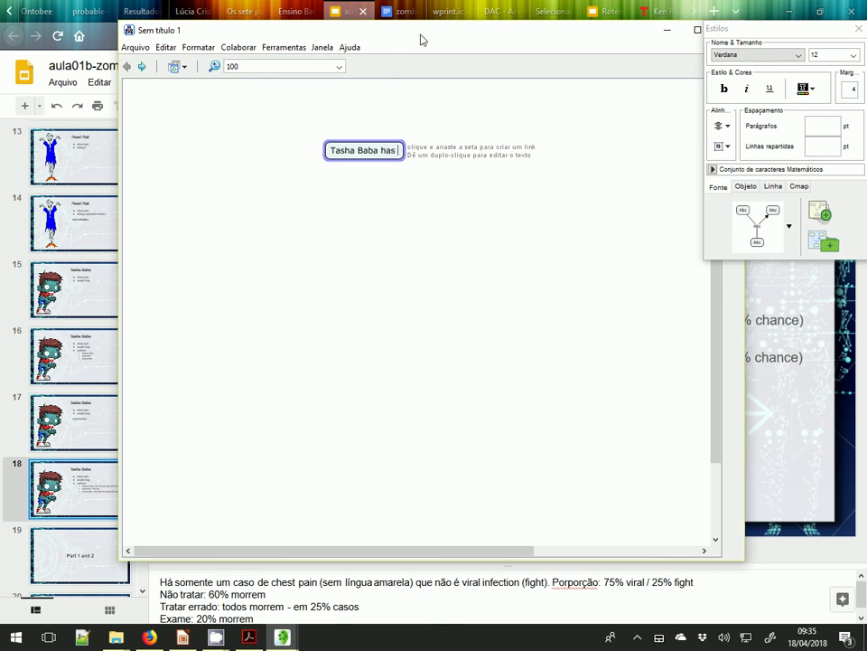
drag(422, 39, 510, 90)
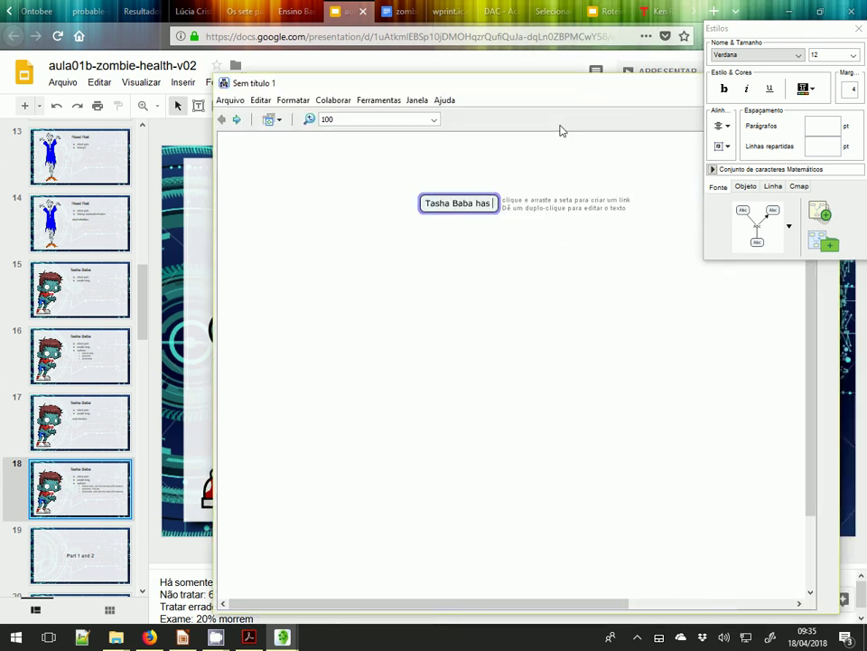
key(BackSpace)
key(BackSpace)
key(BackSpace)
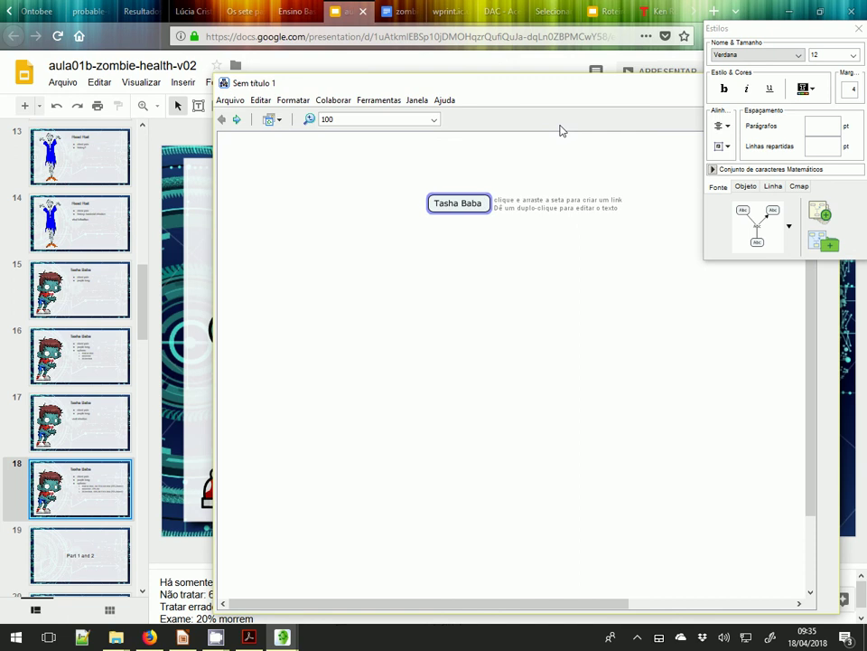
text(is fe)
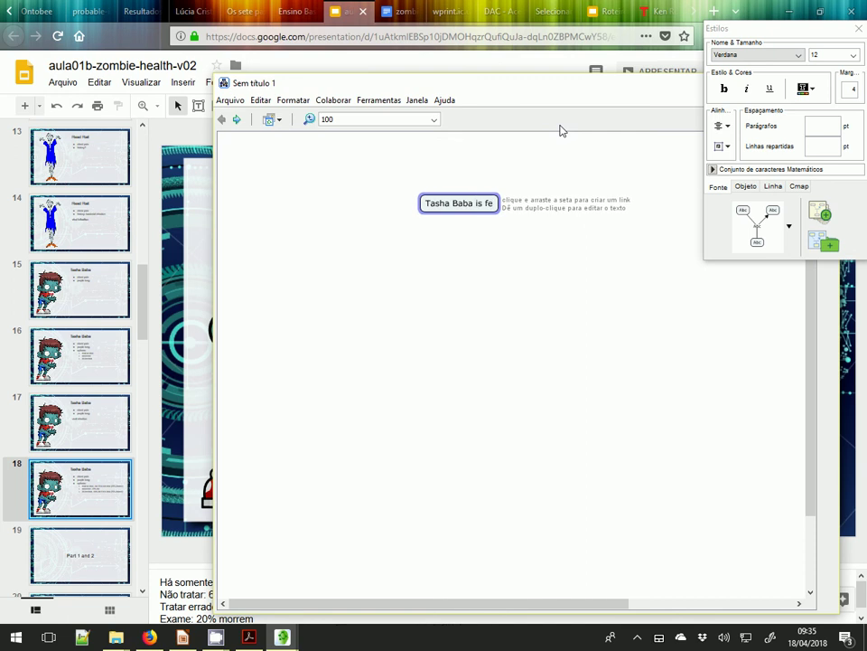
text(lling )
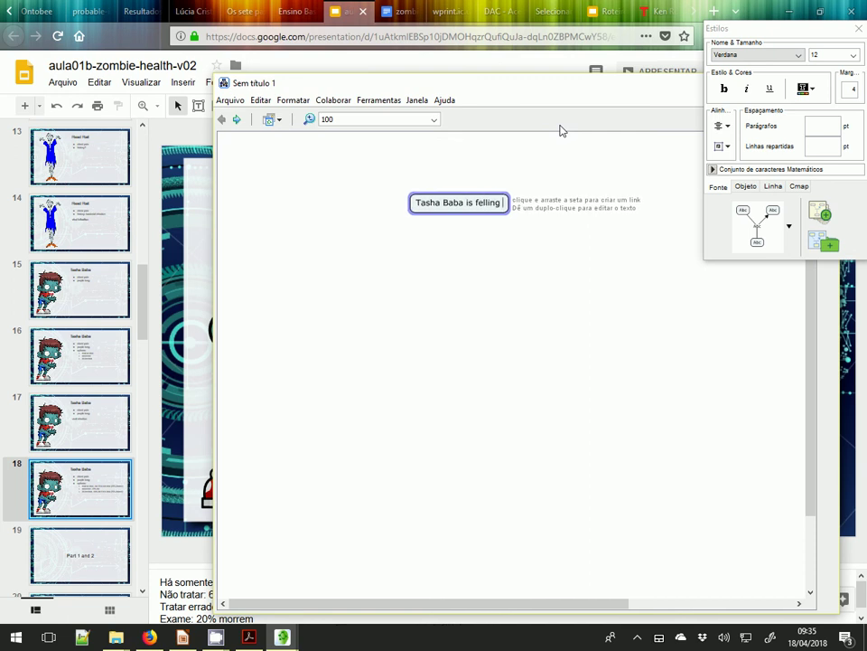
text(chest pain)
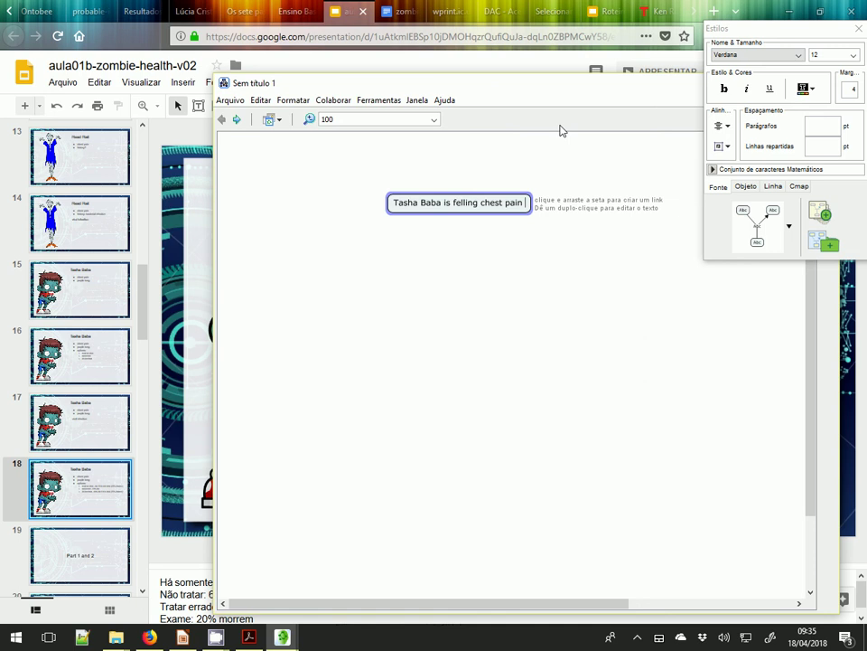
key(BackSpace)
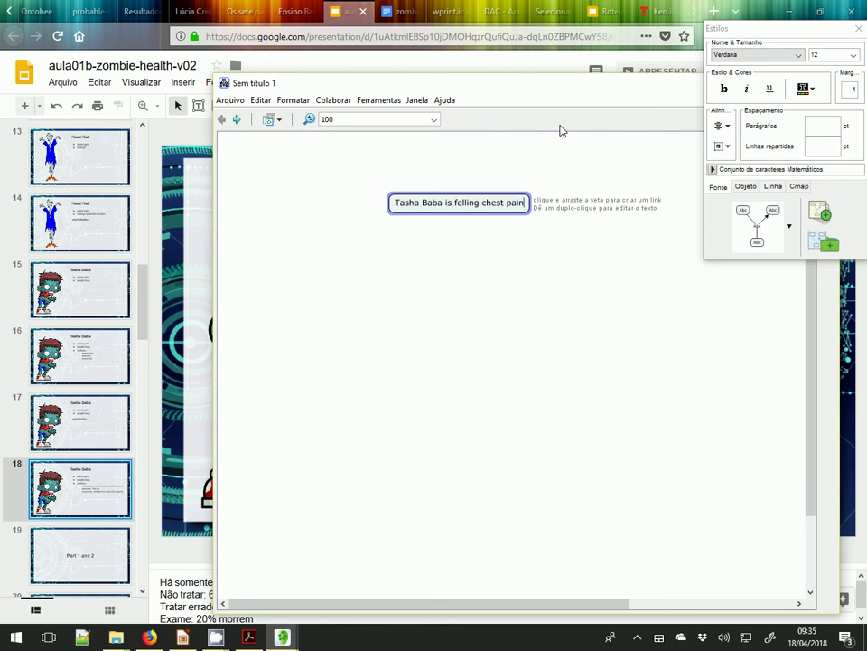
text(.)
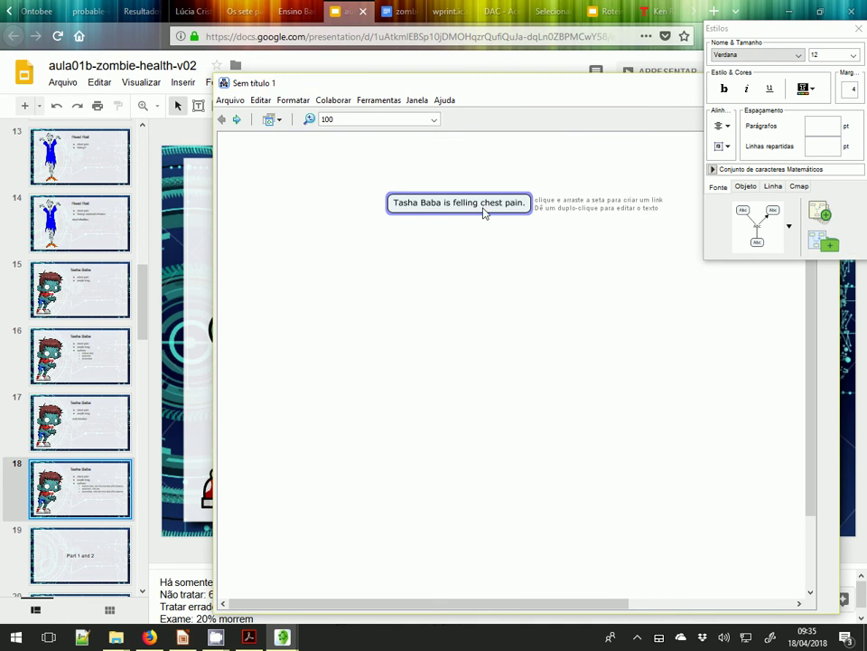
Move the chest pain concept back to the upper-left area of the map.
click(474, 246)
click(458, 214)
drag(458, 215, 326, 179)
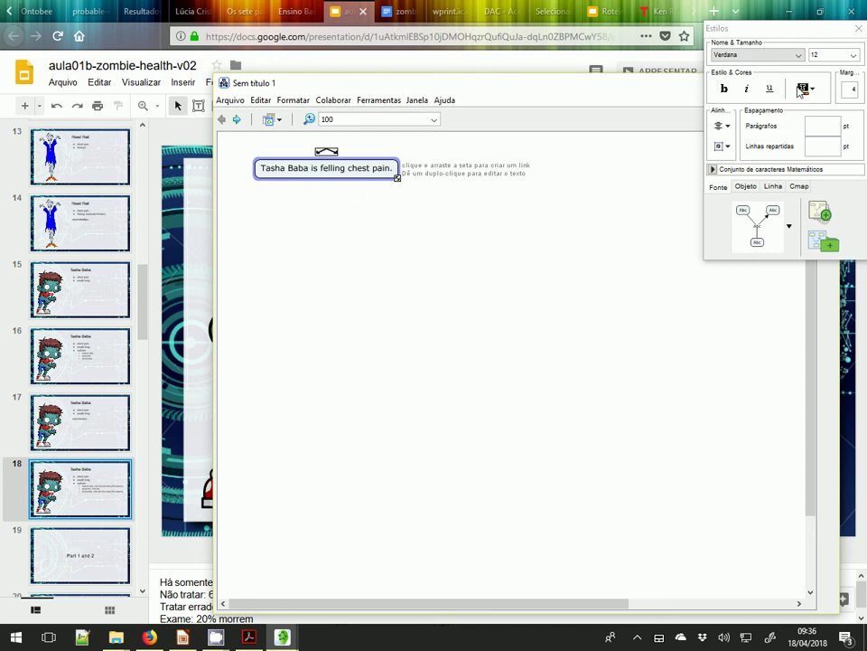
Move the Estilos window fully into view and look through its map-level and font settings.
click(789, 35)
drag(788, 34, 746, 42)
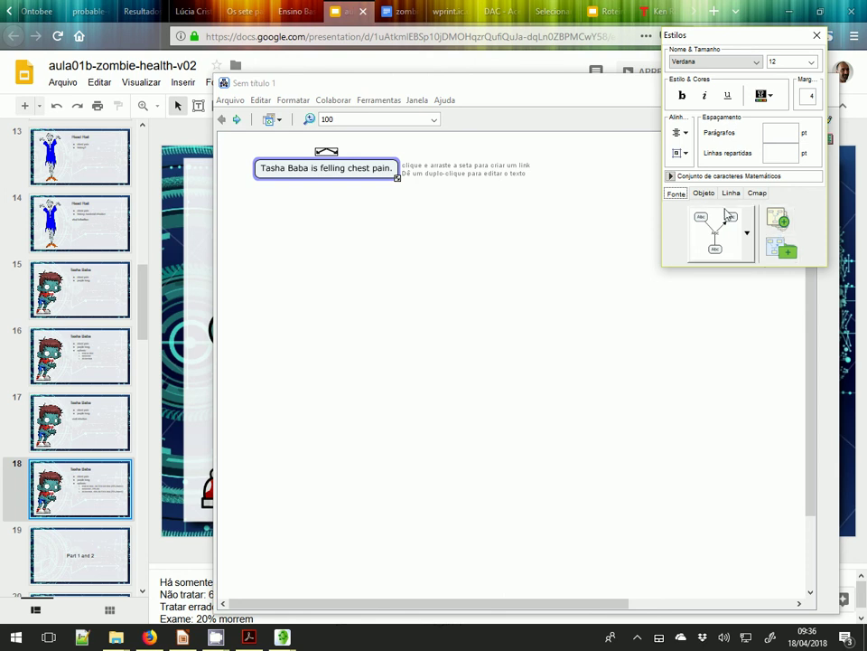
click(757, 195)
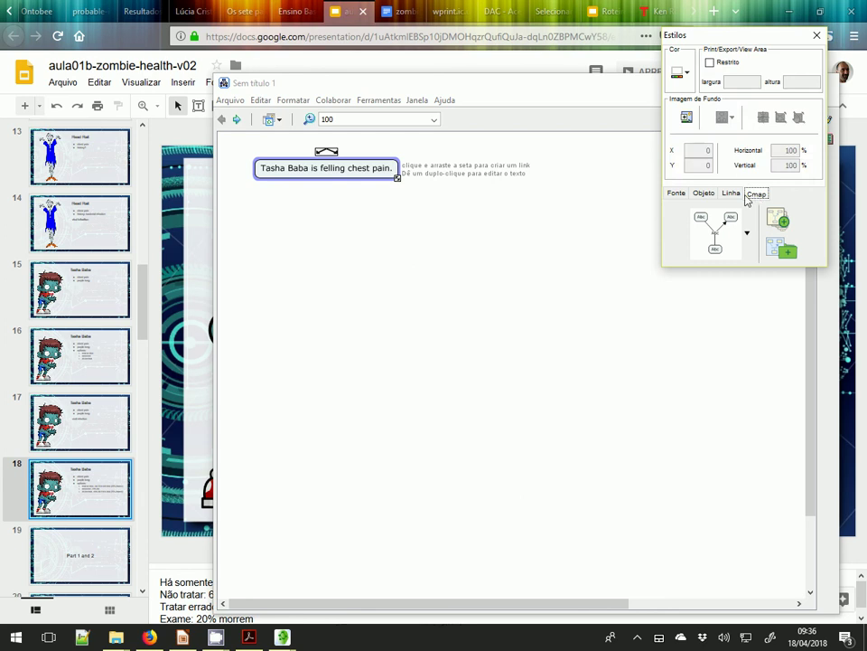
click(678, 195)
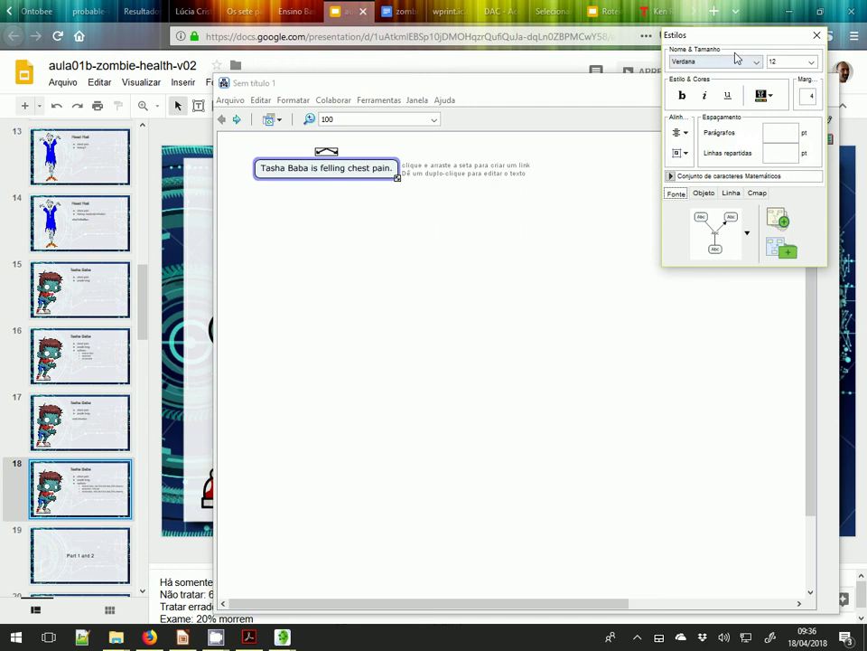
drag(739, 43, 719, 60)
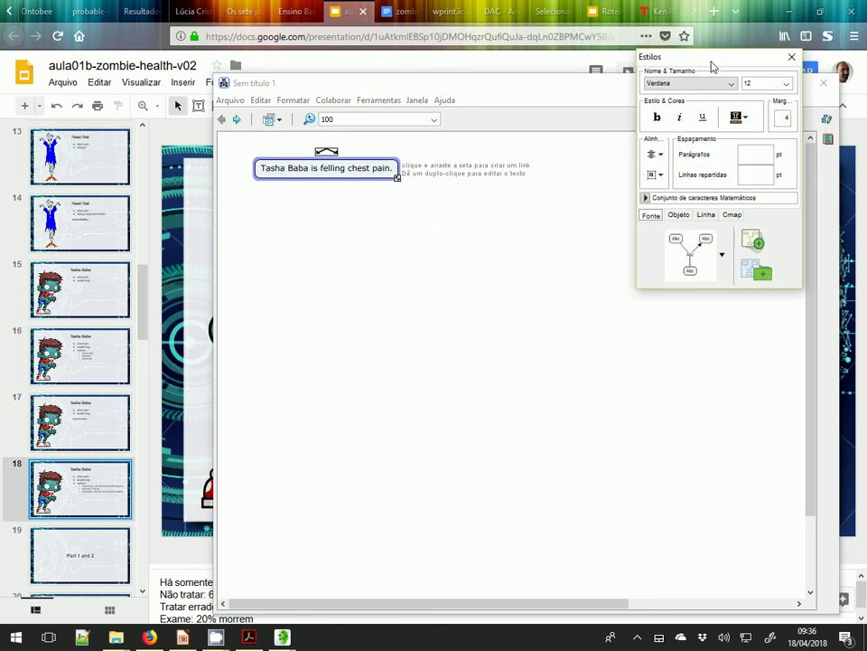
Bring up the chest pain concept's object style settings and check the zombie folder for a background image.
double_click(375, 169)
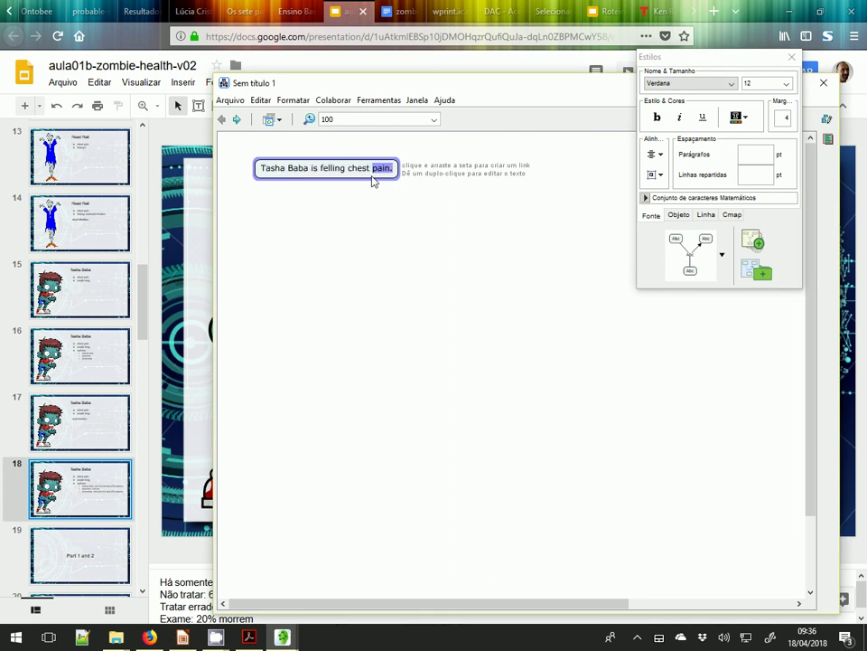
click(370, 193)
click(370, 184)
click(679, 217)
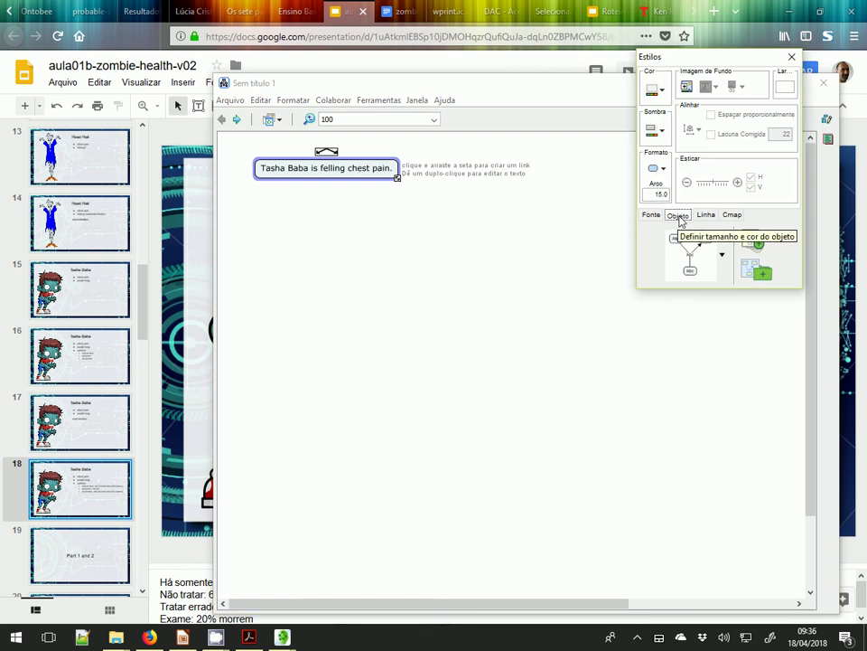
click(688, 89)
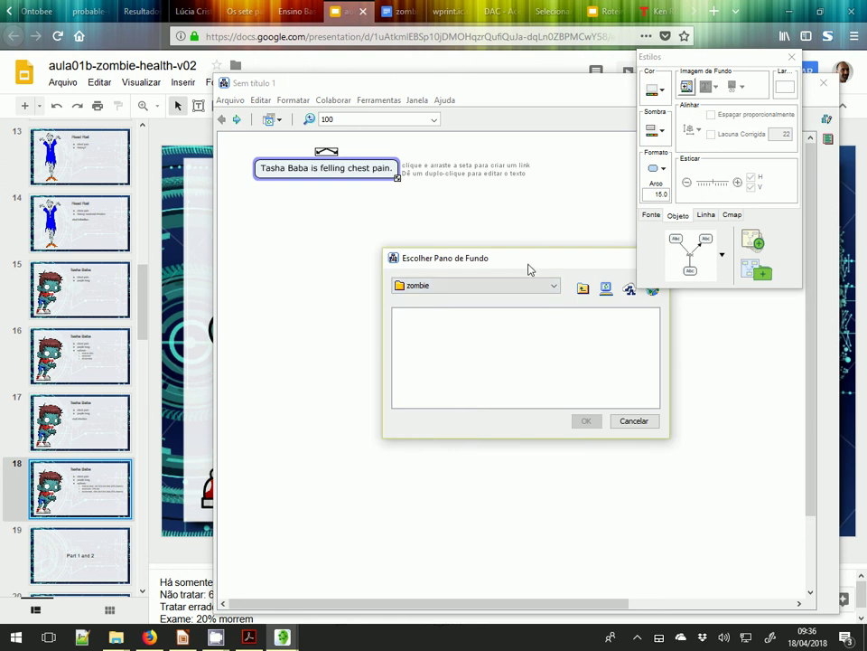
drag(530, 269, 466, 267)
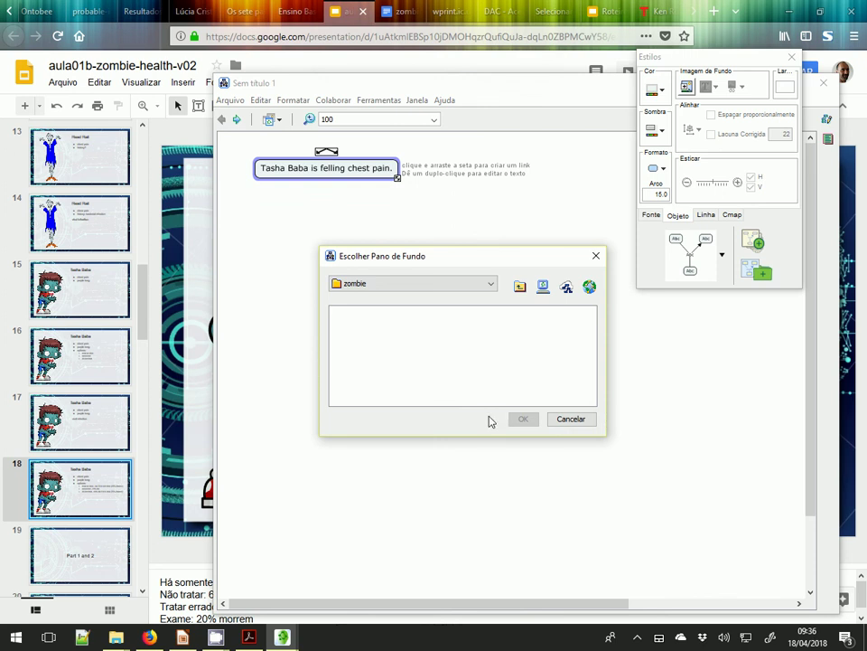
click(574, 419)
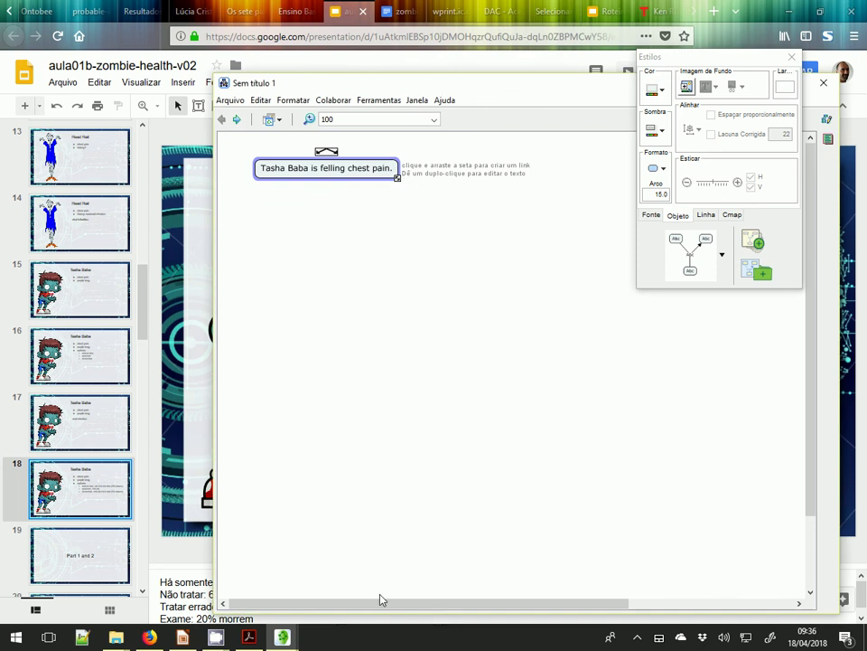
Switch to the CmapTools Views window, widen it to show full map names, and select the zombie cloud folder.
click(282, 637)
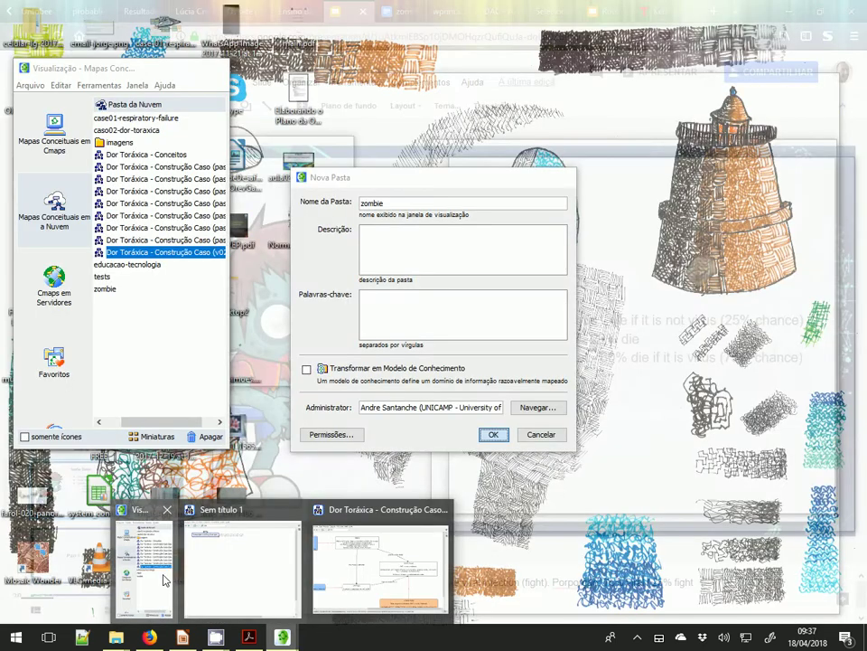
click(165, 577)
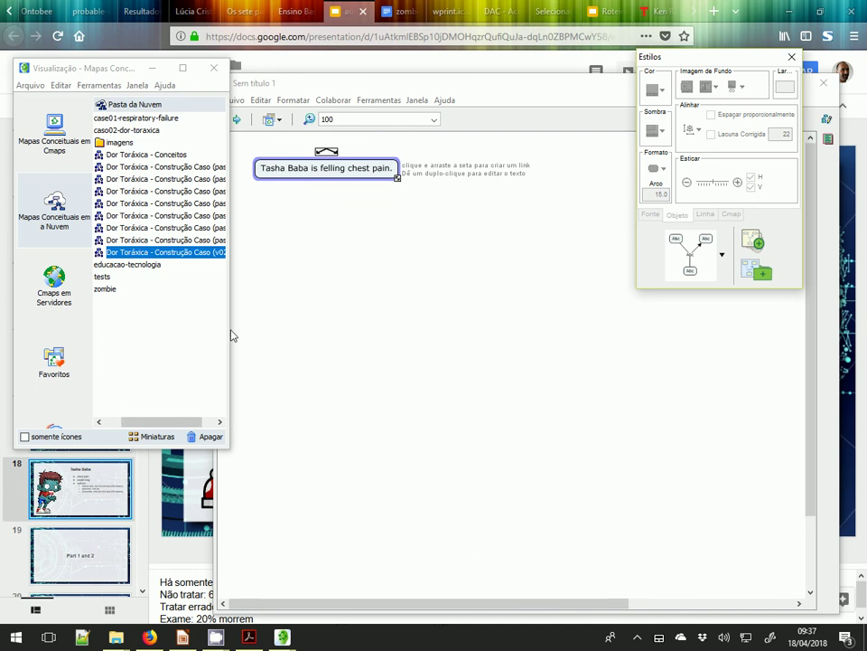
drag(231, 337, 369, 338)
click(132, 288)
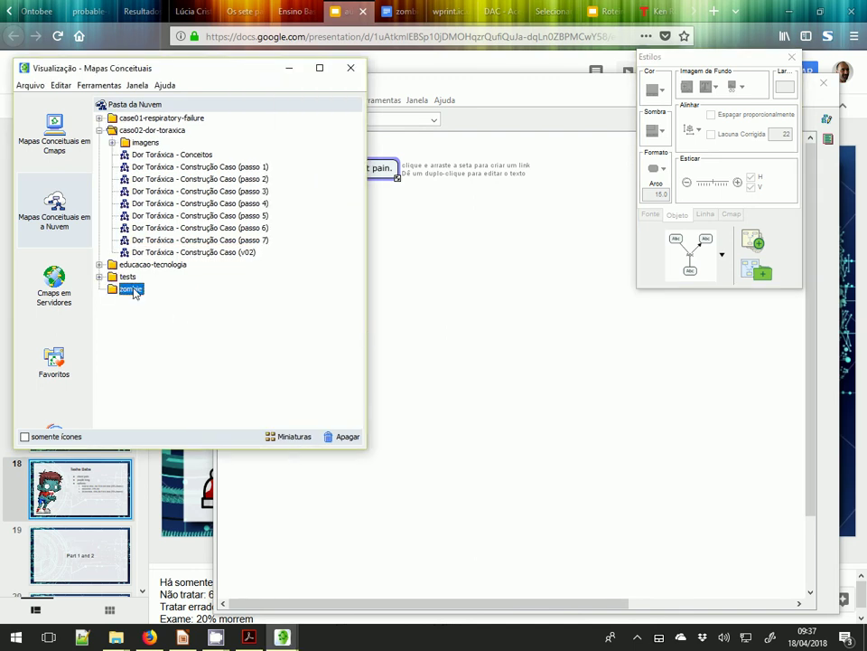
Switch to File Explorer and open the ensino folder of the eHealth team drive on Google Drive File Stream (G:).
click(116, 637)
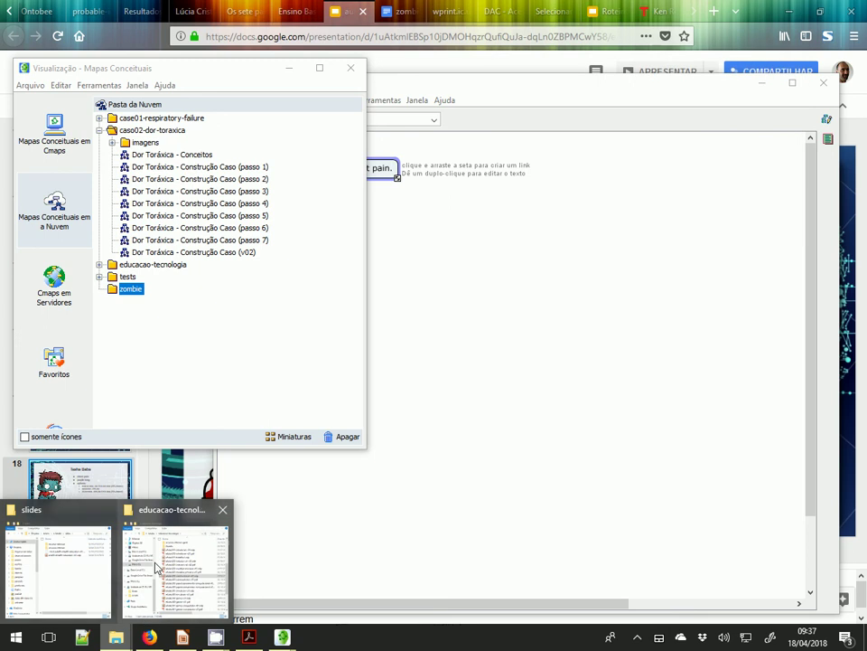
click(99, 551)
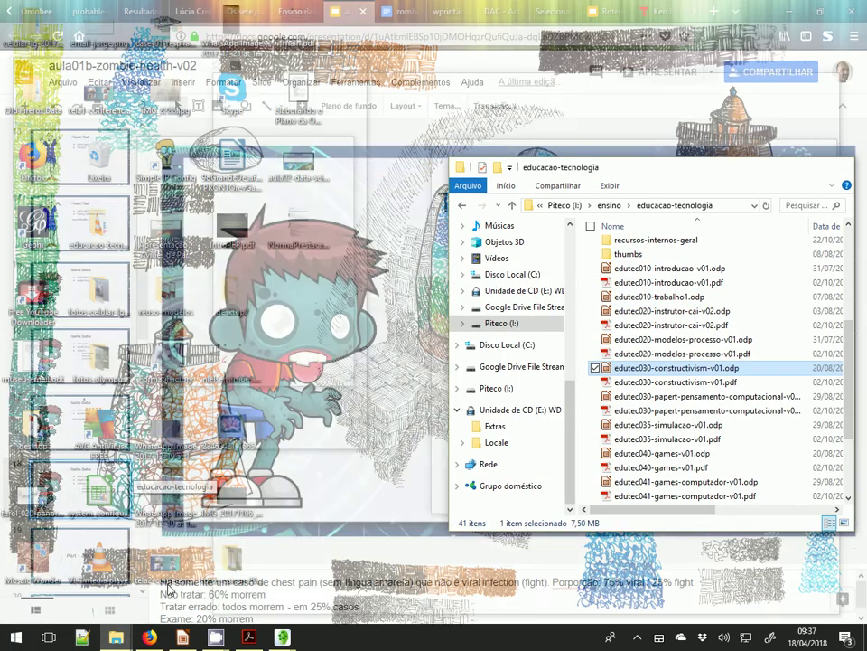
click(171, 565)
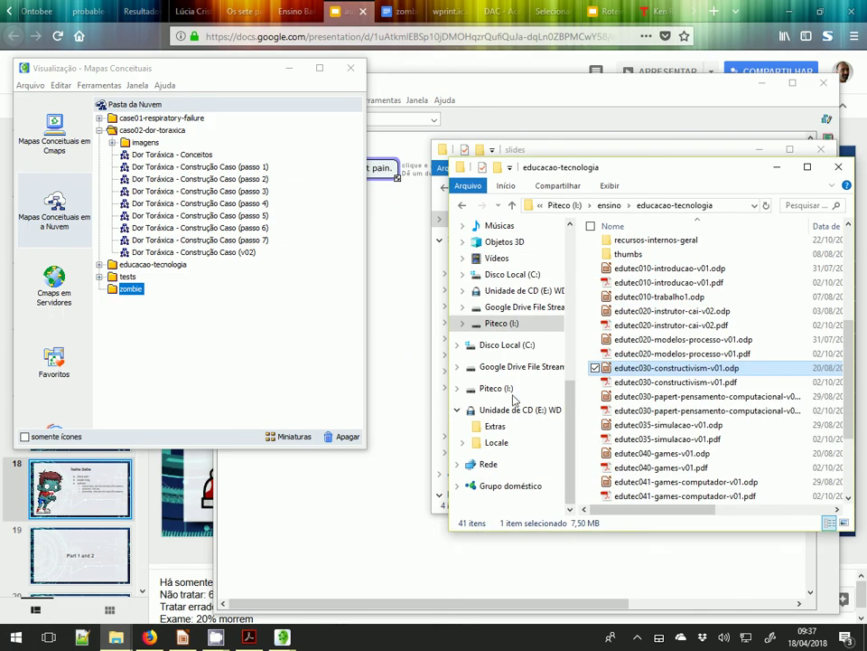
click(543, 366)
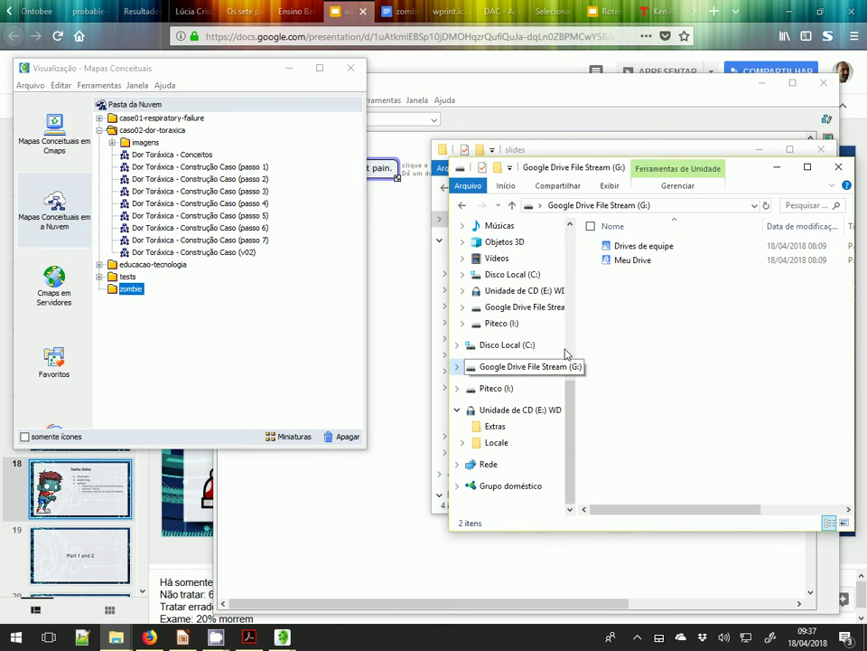
double_click(616, 249)
double_click(618, 246)
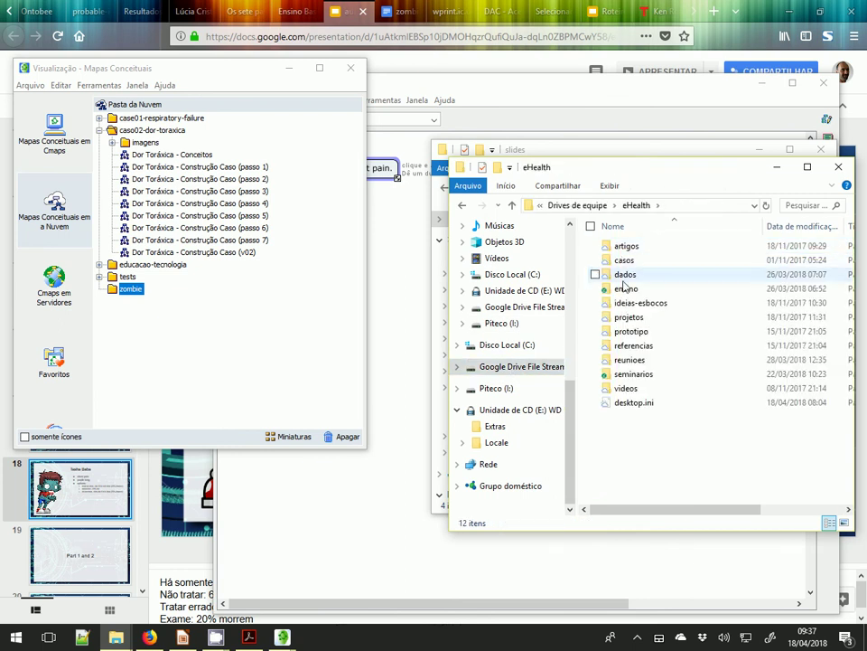
double_click(625, 291)
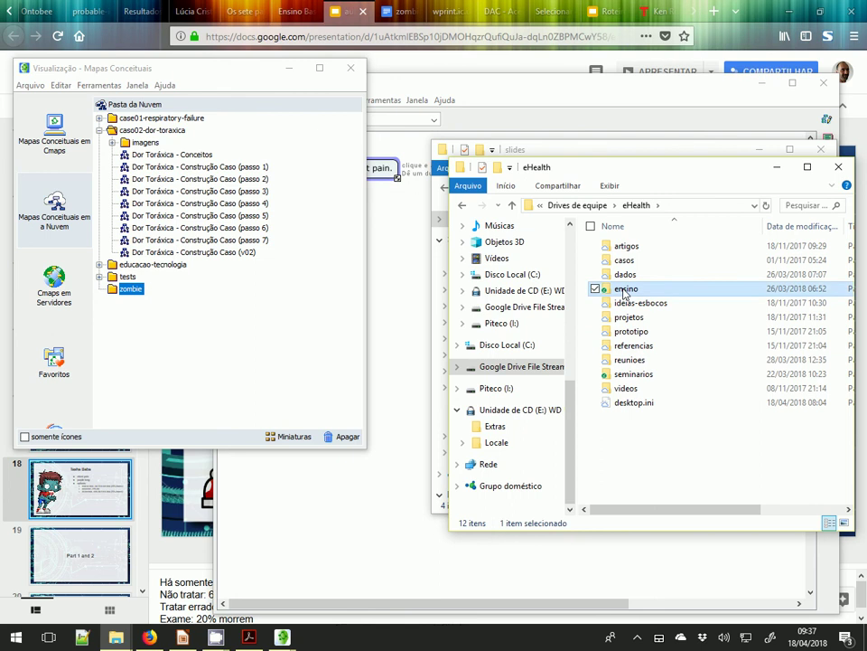
double_click(625, 247)
double_click(625, 261)
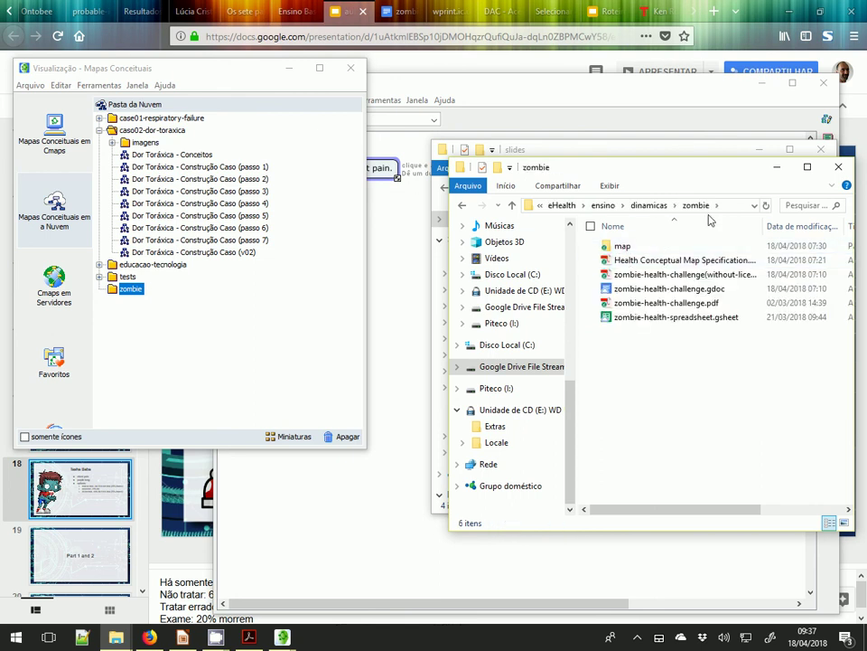
click(650, 205)
click(604, 205)
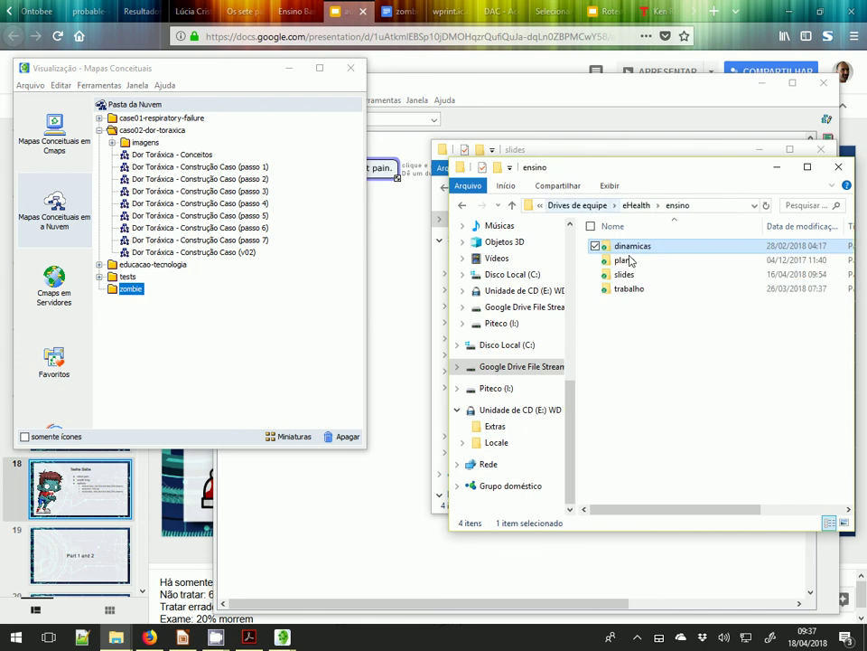
Open the zombie image folder under slides, imagens and external.
double_click(624, 275)
click(629, 318)
double_click(629, 318)
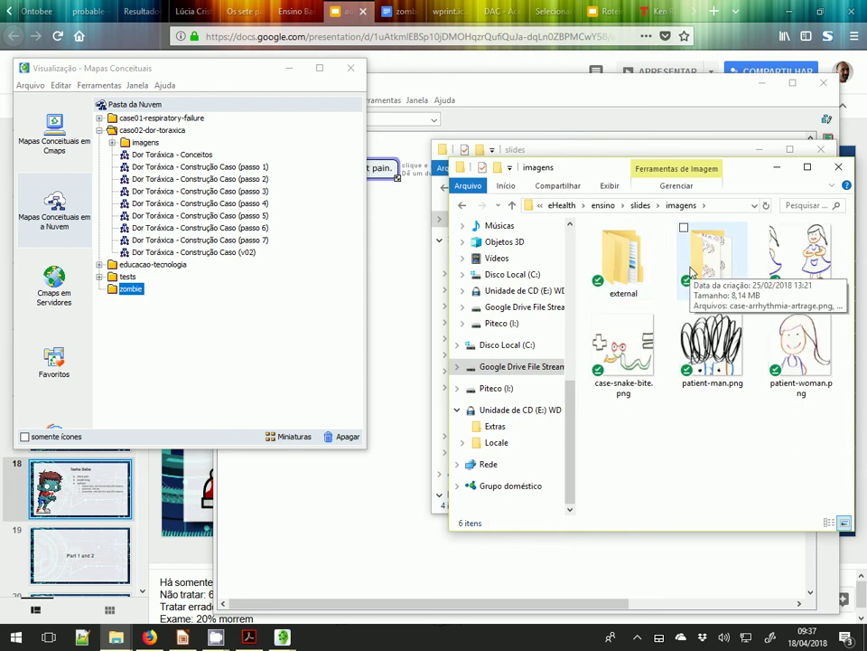
double_click(623, 261)
click(631, 248)
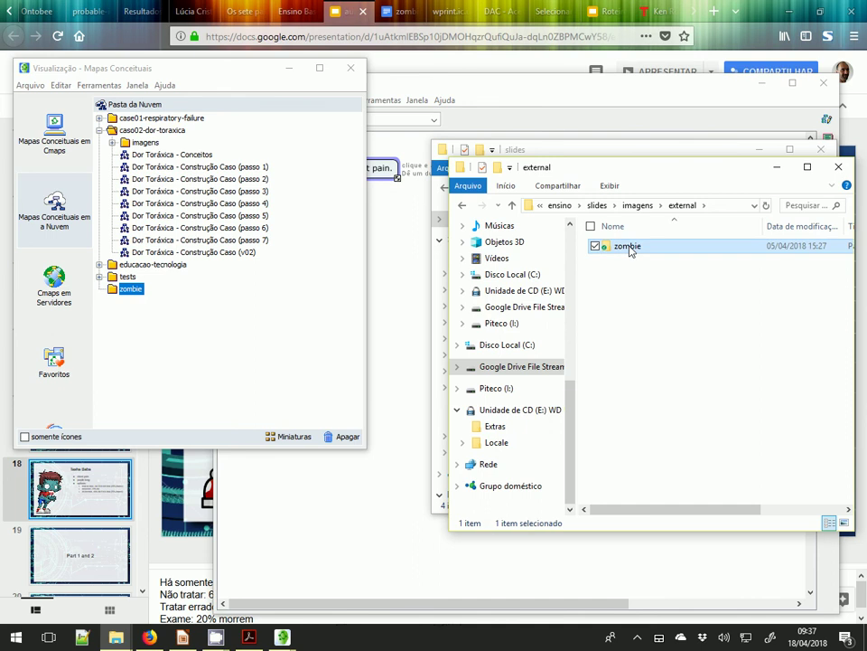
double_click(630, 248)
Show the image files as large thumbnails and add Male-Zombie-800px.png to the zombie cloud folder in CmapTools.
drag(679, 179, 606, 185)
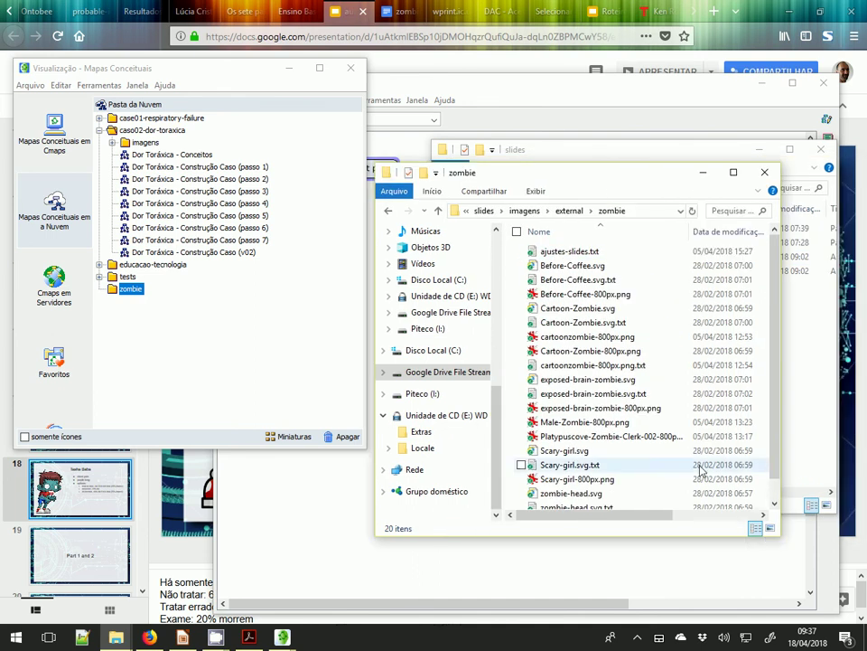
click(769, 528)
scroll(708, 451, down, 5)
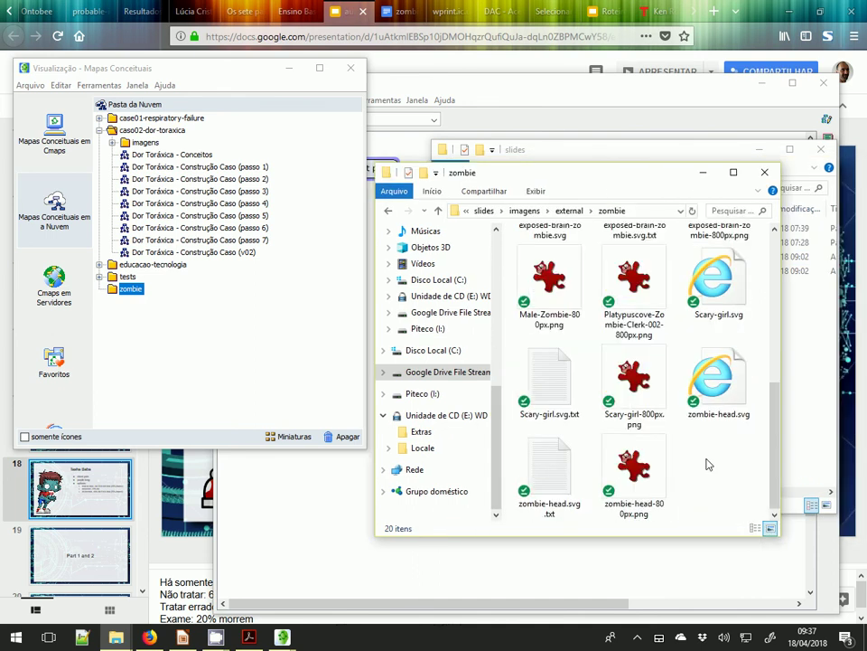
scroll(708, 464, up, 4)
scroll(709, 464, down, 2)
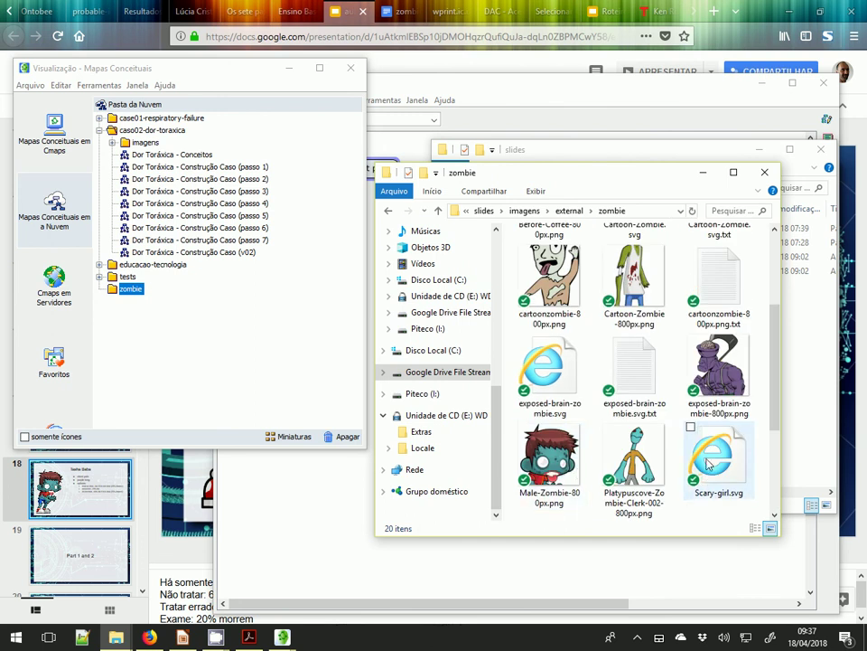
drag(560, 474, 134, 298)
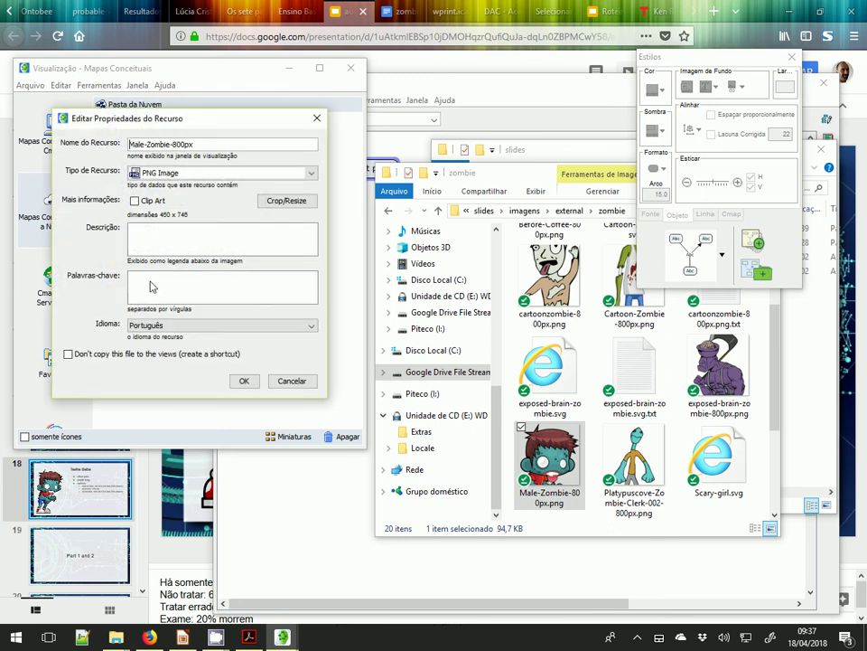
Name the image resource with the patient's hyphenated name as given on slide 18, save it, and expand the zombie folder.
drag(210, 144, 100, 142)
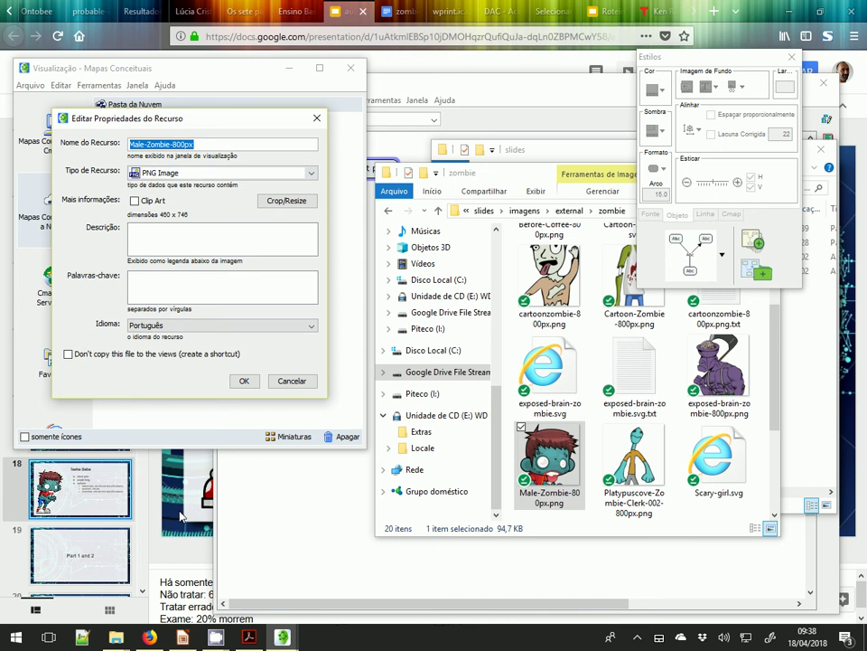
click(182, 638)
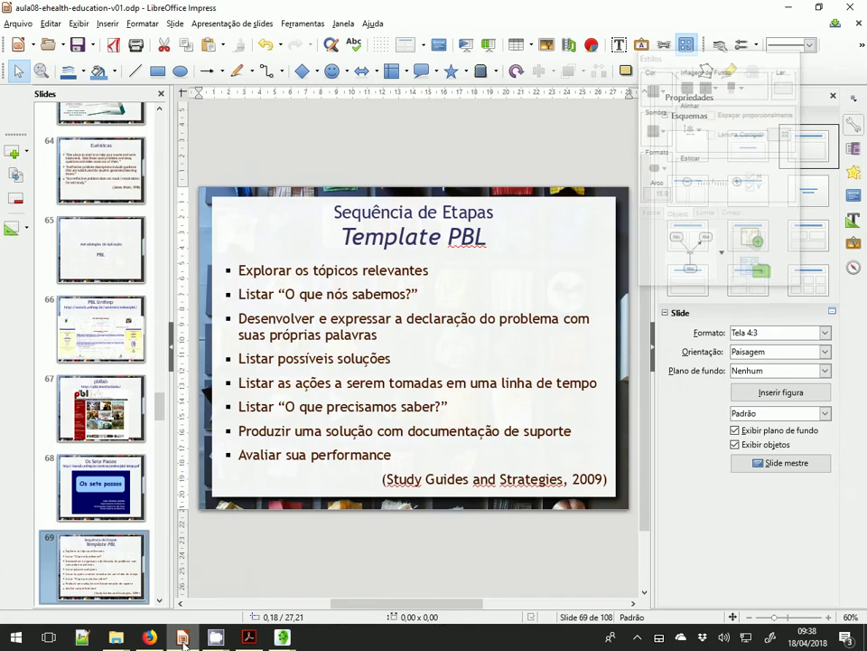
click(183, 638)
click(150, 638)
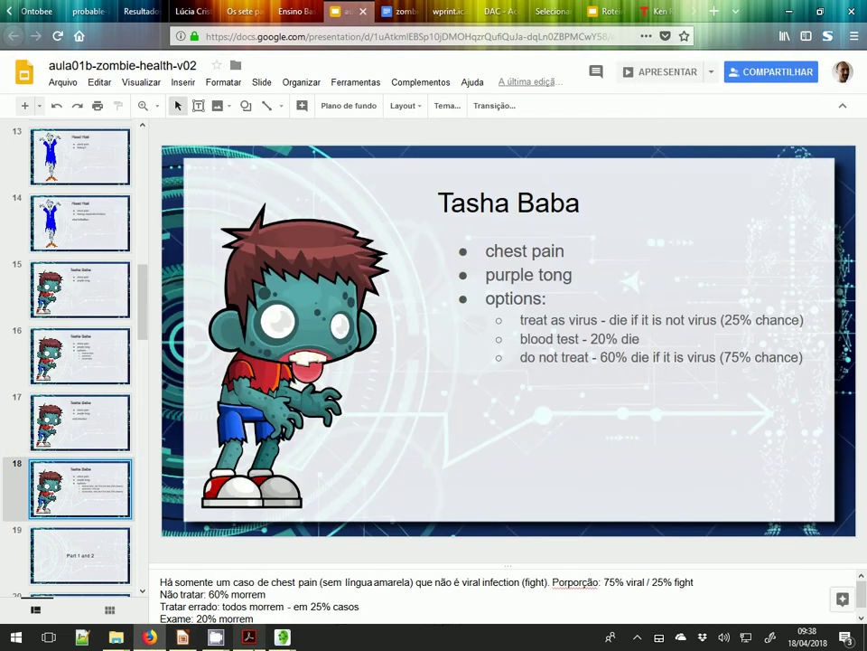
mouse_move(294, 631)
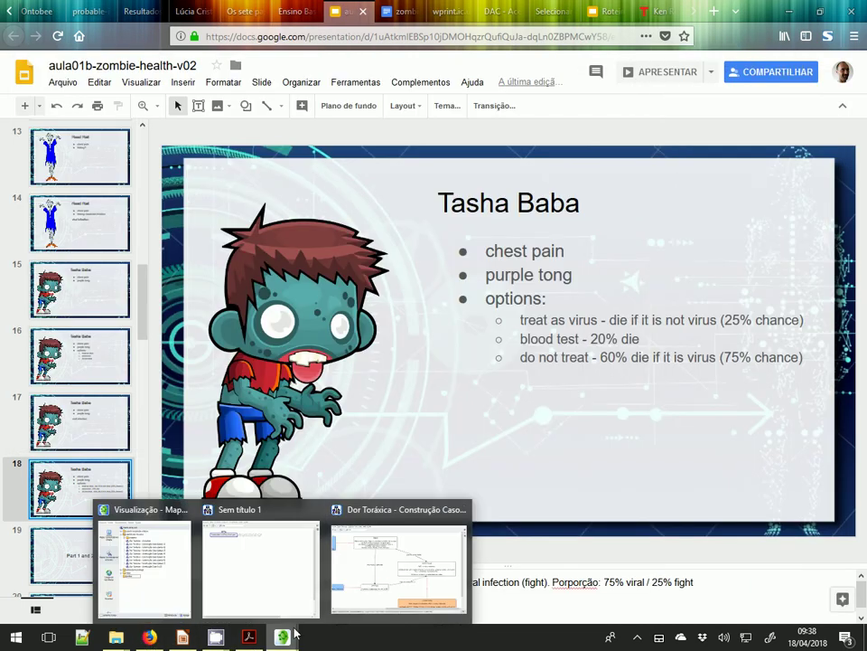
click(166, 573)
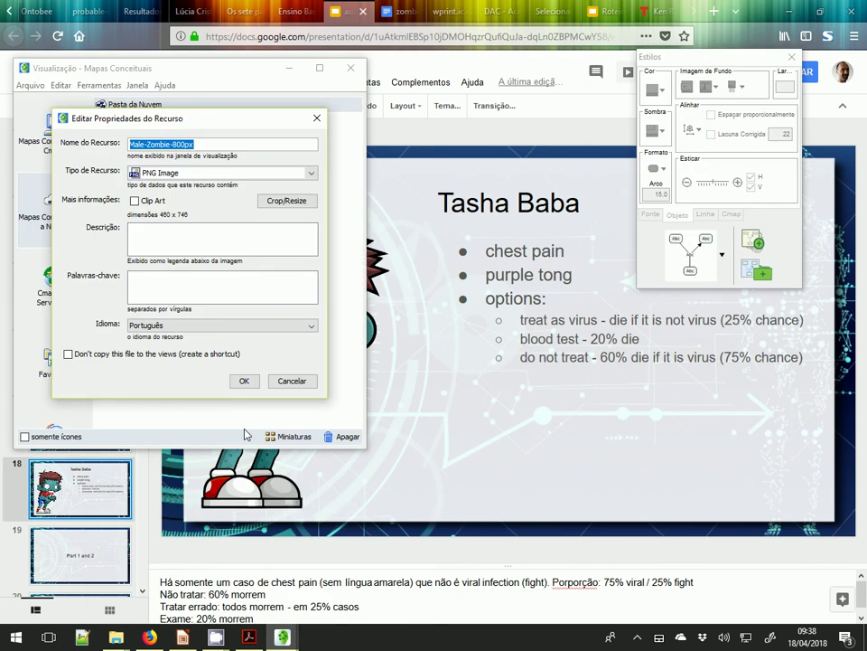
text(ta)
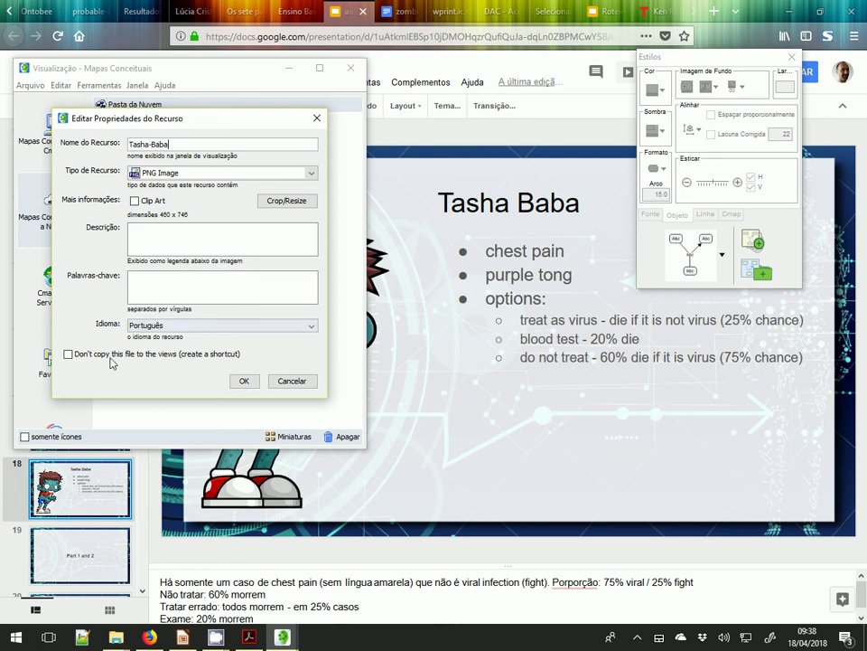
click(244, 381)
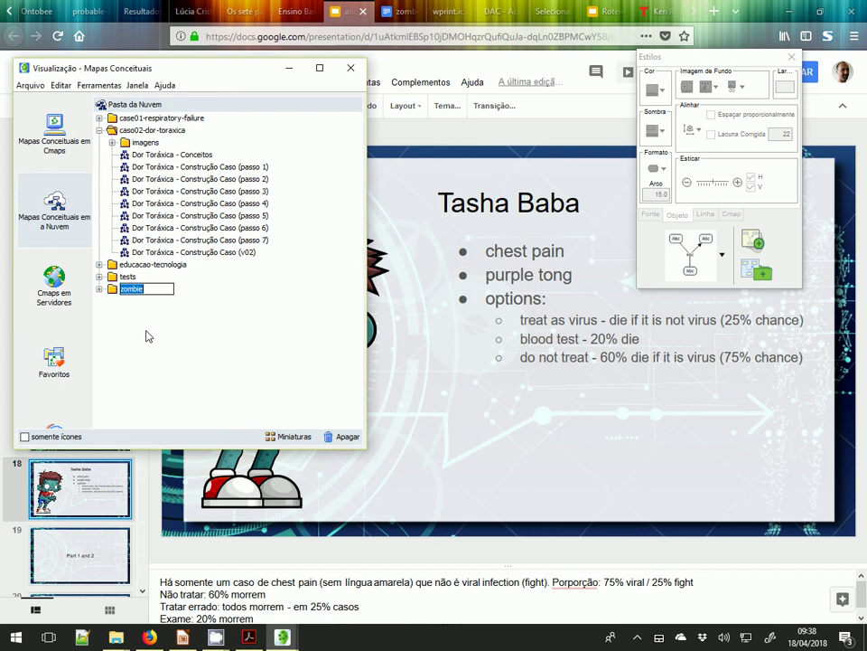
click(100, 289)
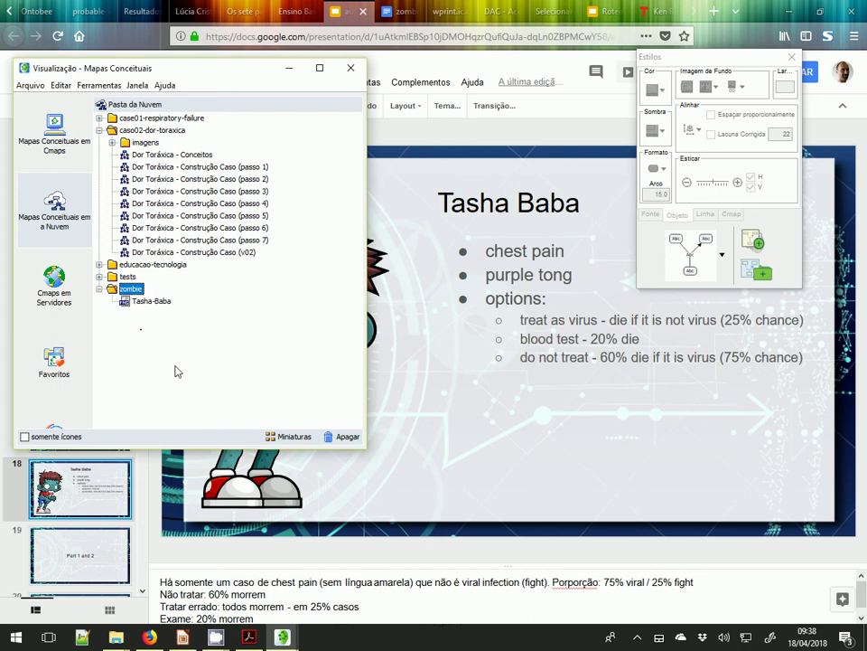
Set the patient's image from the zombie folder as the background of the chest pain concept in the untitled map.
mouse_move(287, 637)
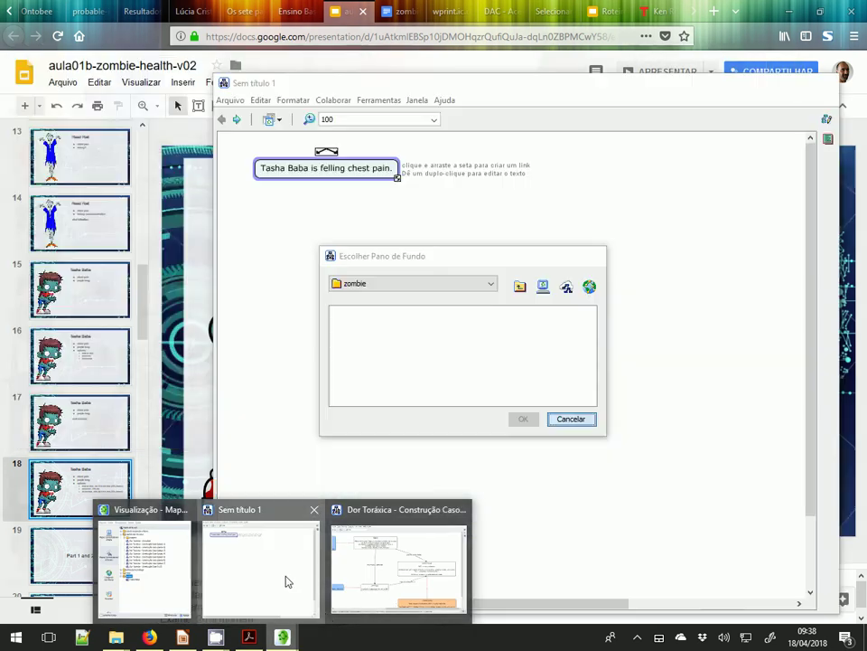
click(286, 581)
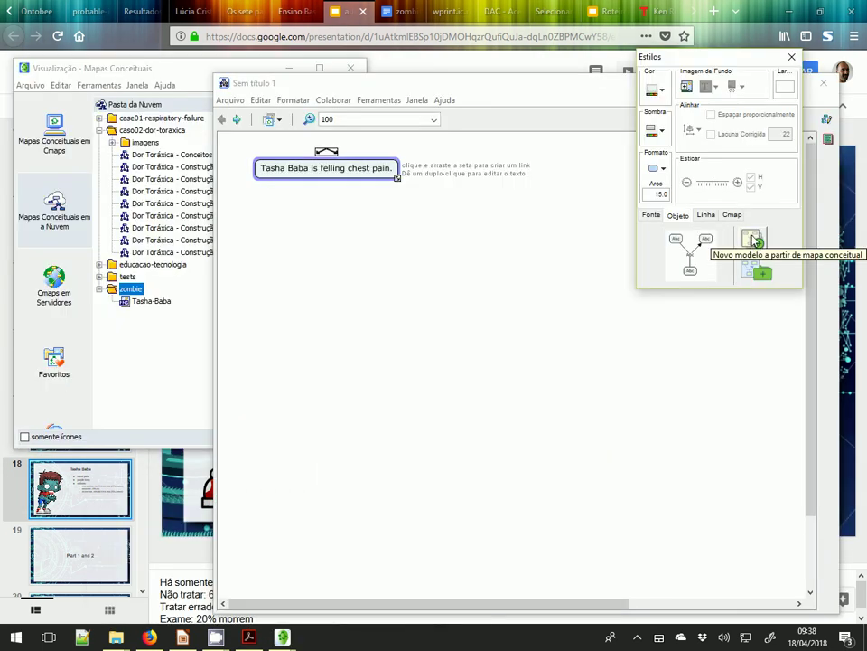
click(688, 87)
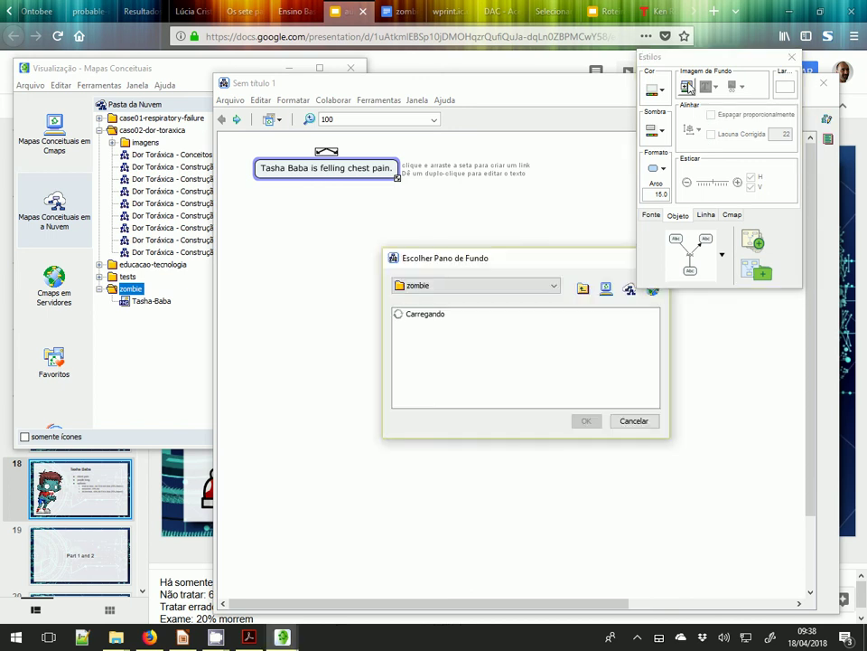
click(421, 314)
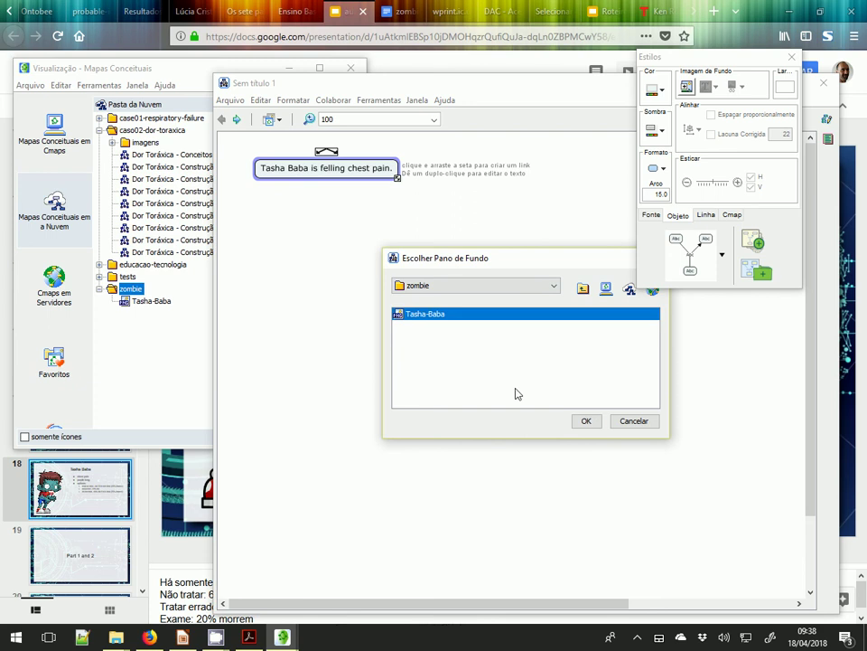
click(586, 422)
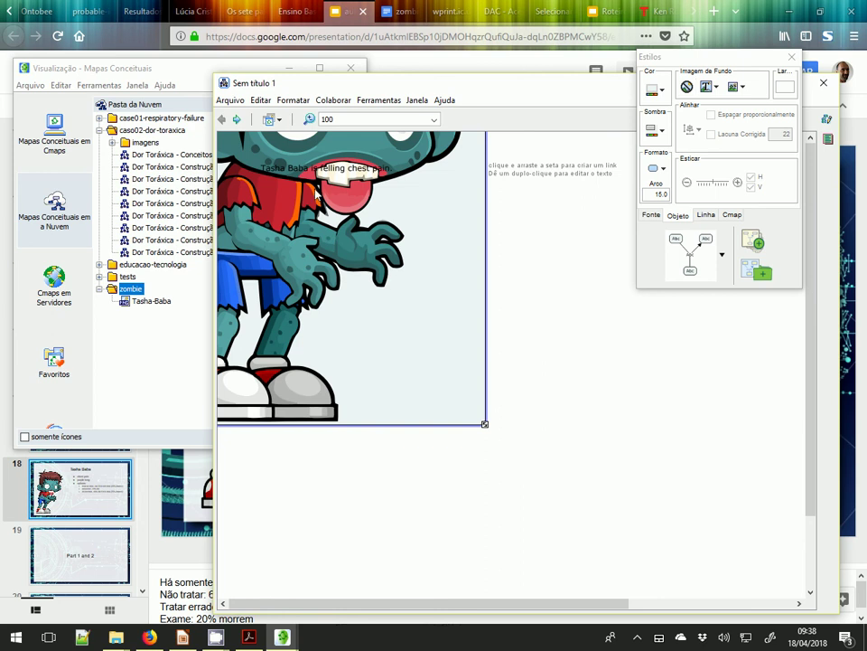
Maximize the window of the untitled concept map that holds the zombie concept.
double_click(471, 91)
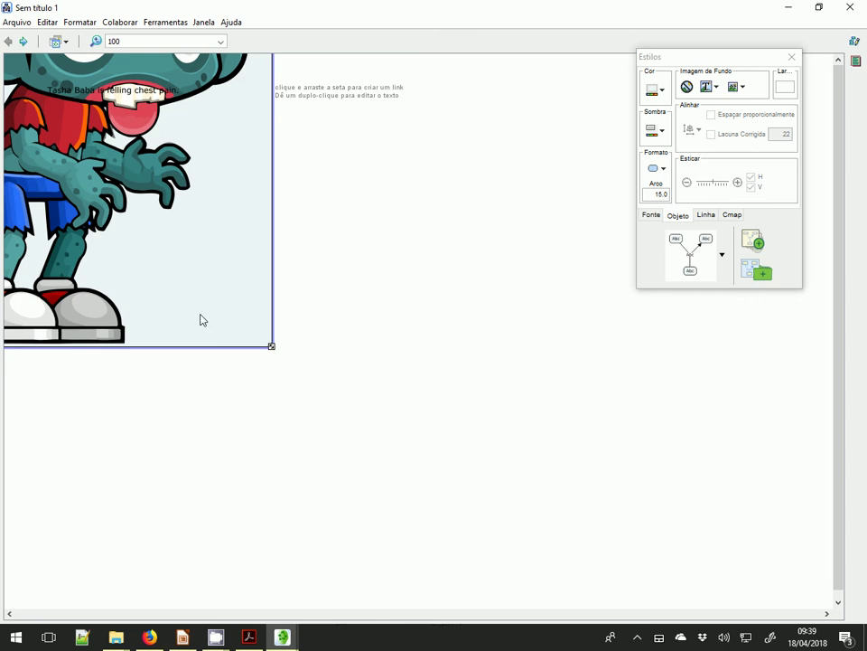
right_click(120, 137)
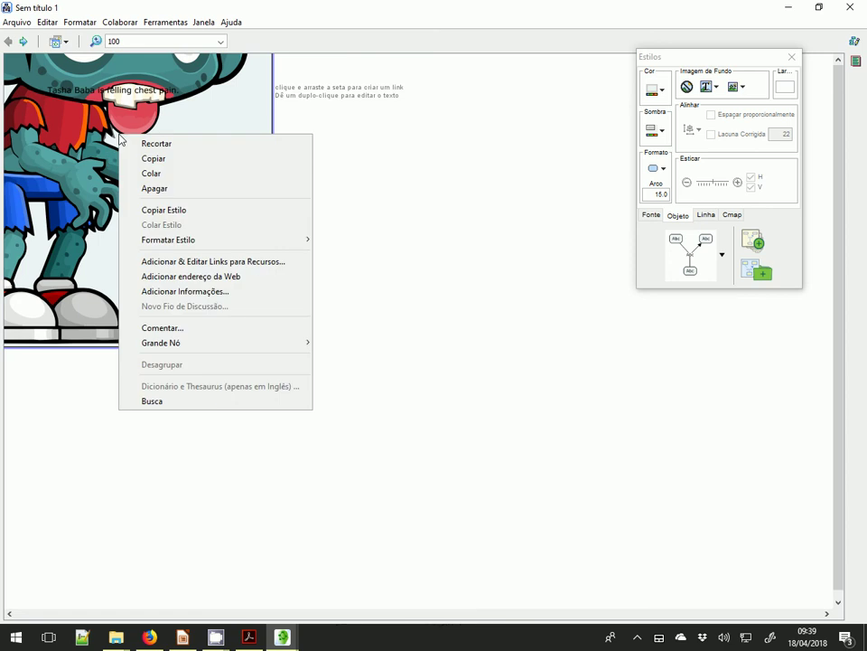
click(75, 138)
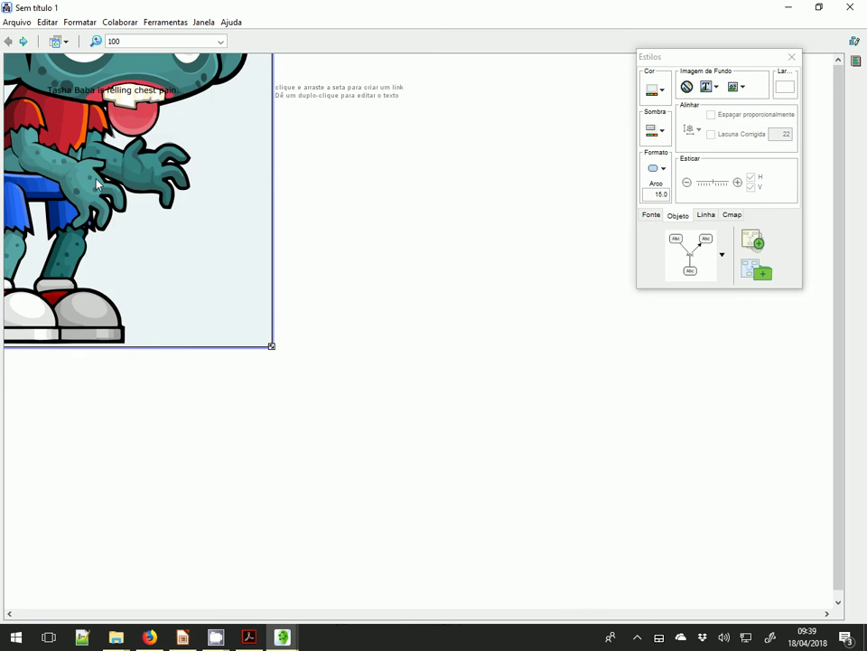
Switch to the zombie image folder in File Explorer and open Male-Zombie-800px.png in IrfanView.
mouse_move(118, 640)
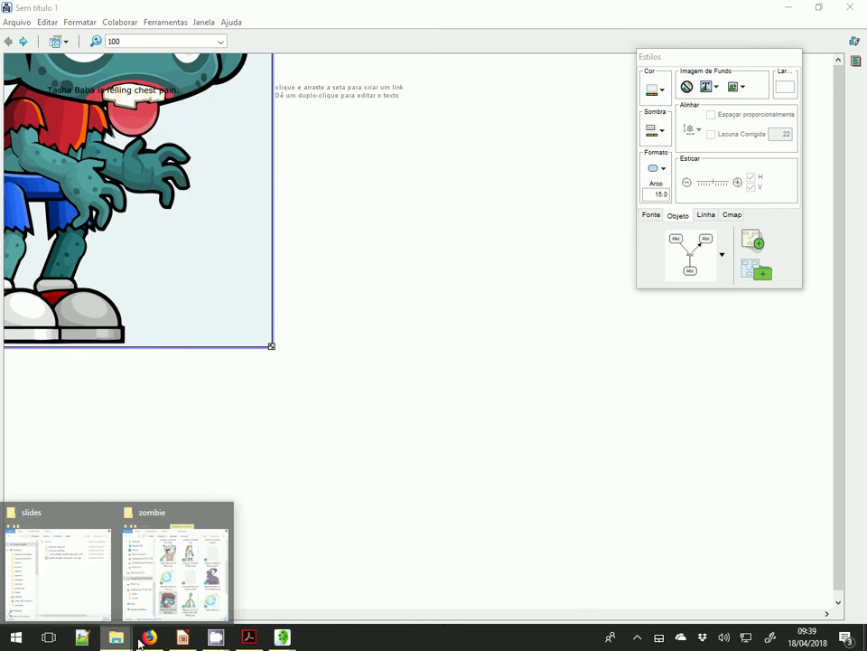
click(91, 583)
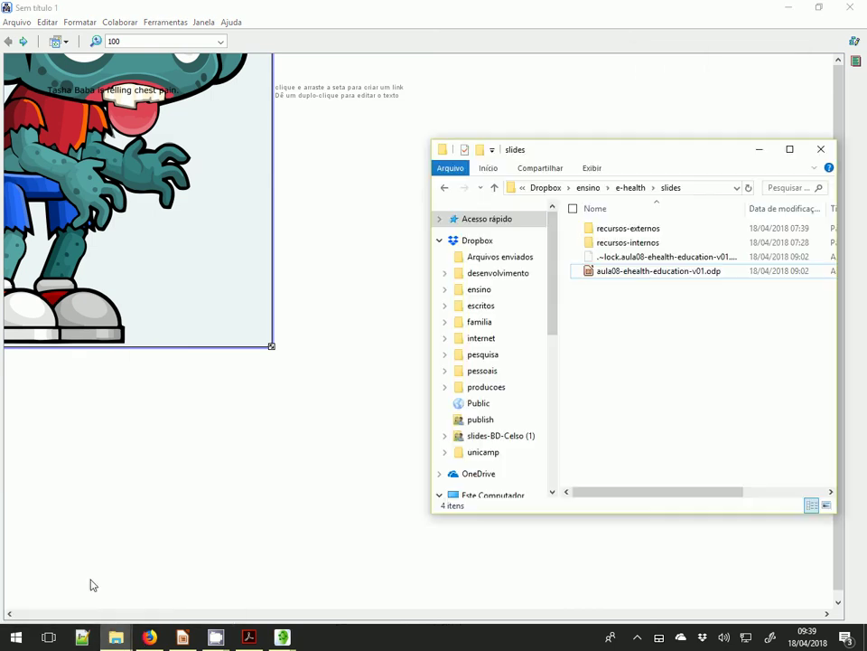
mouse_move(115, 637)
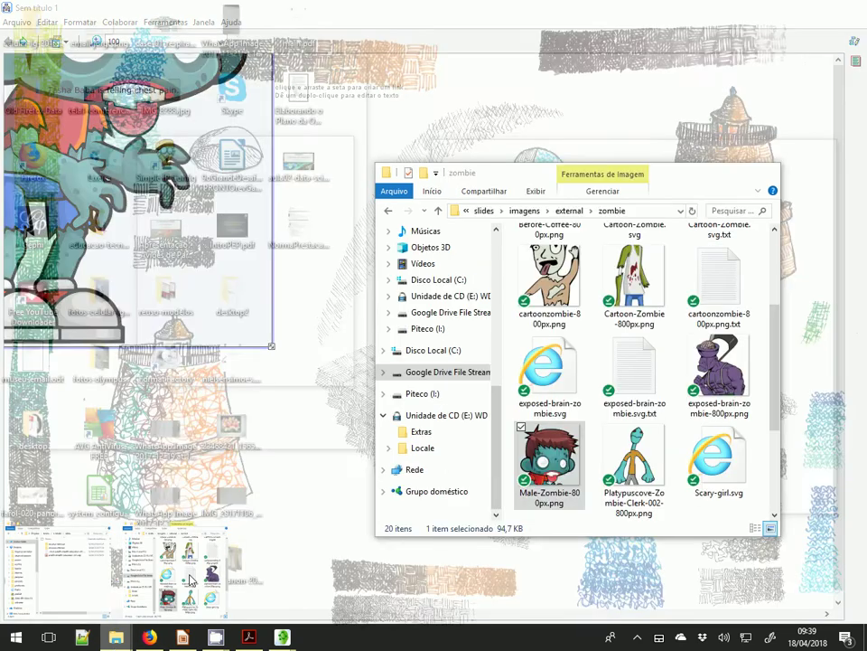
click(190, 579)
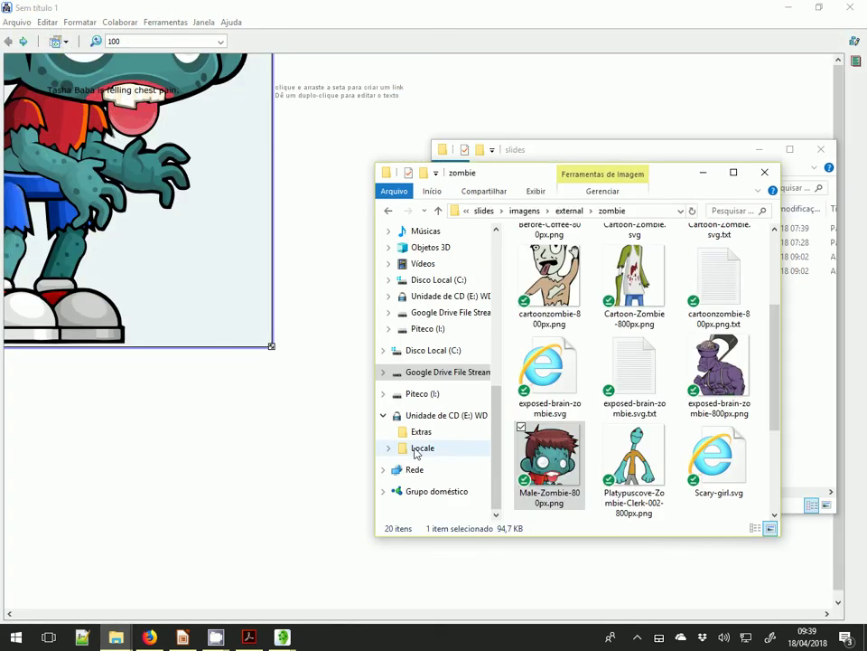
right_click(543, 461)
click(555, 461)
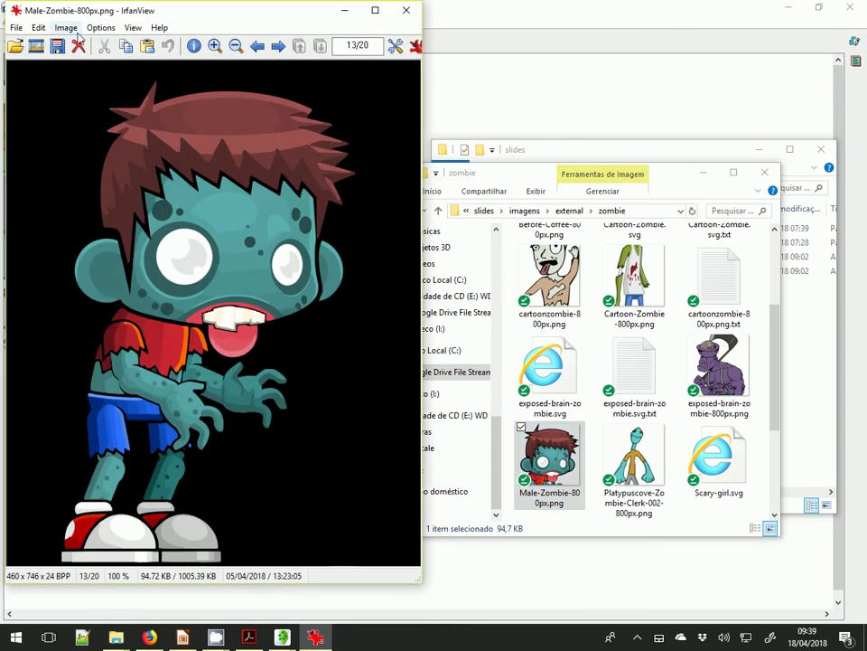
Try to resize the zombie image proportionally to a width of 46 pixels.
click(66, 27)
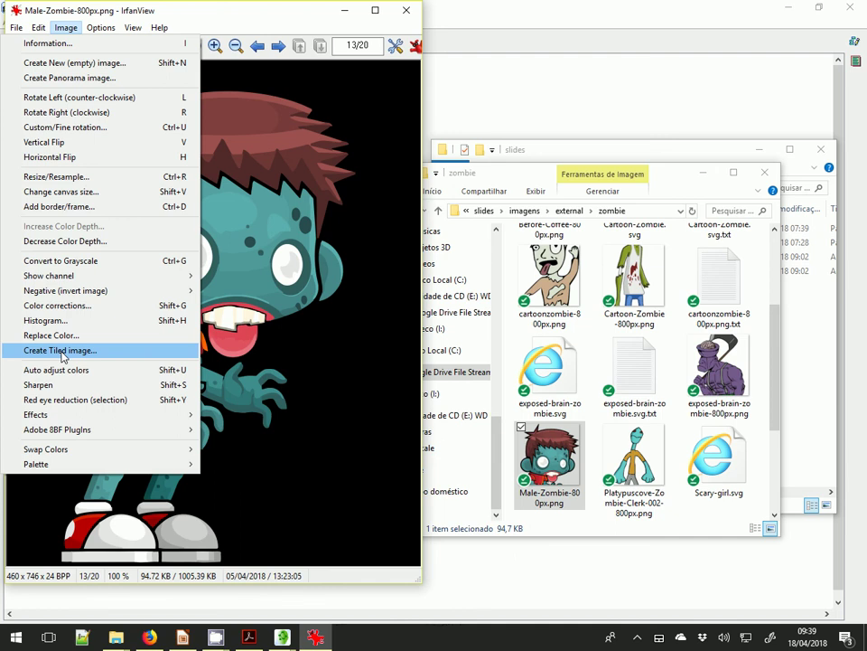
mouse_move(57, 280)
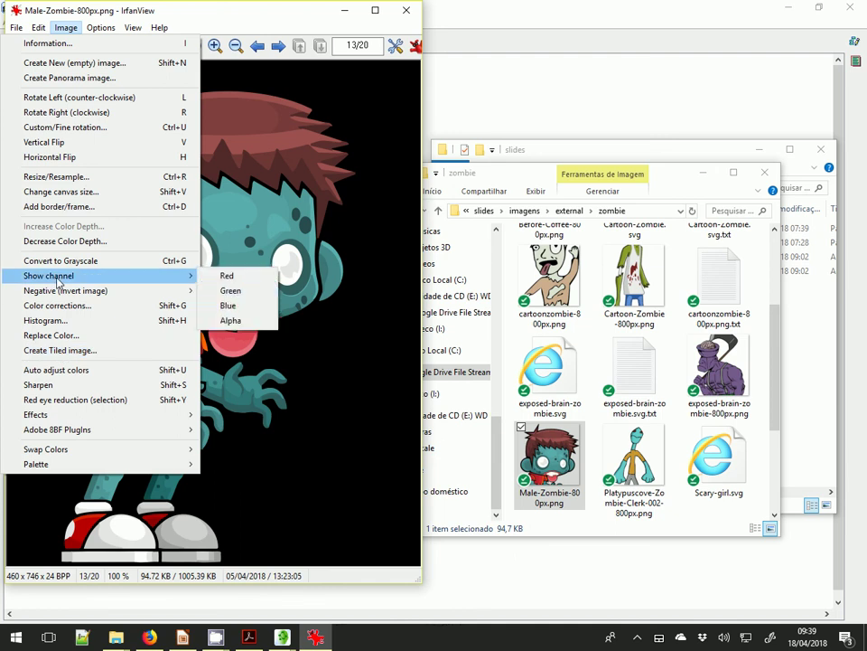
mouse_move(38, 34)
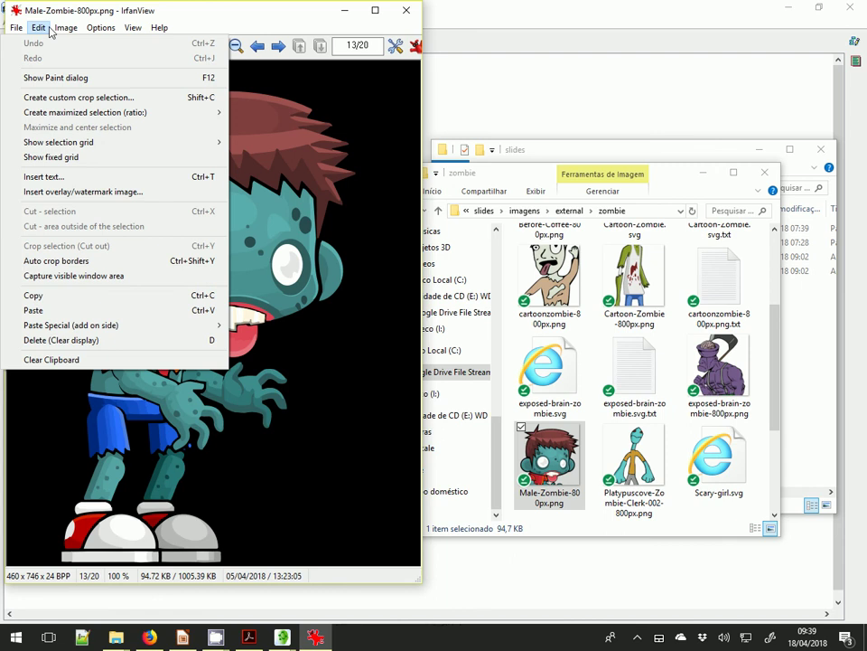
mouse_move(65, 27)
click(78, 178)
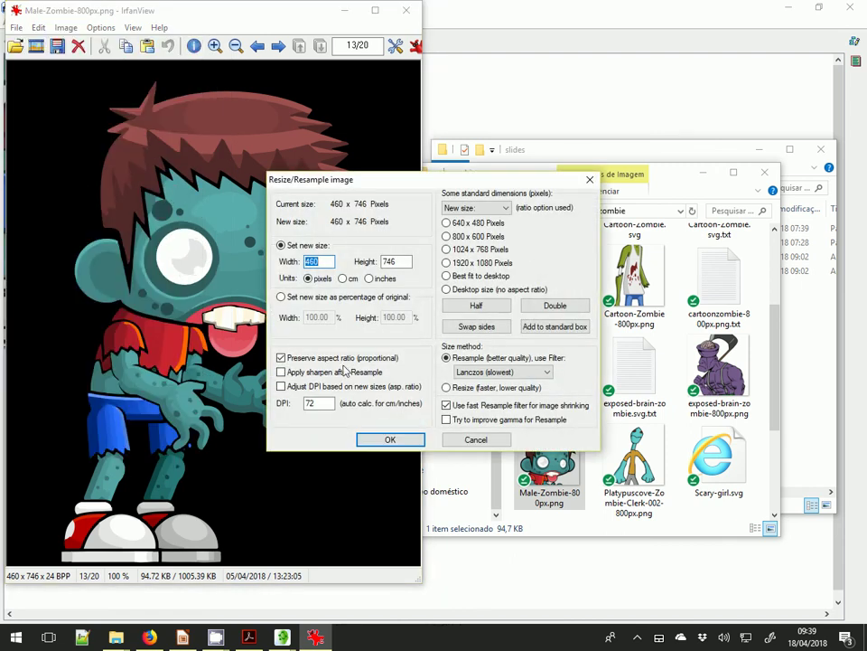
text(46)
key(Tab)
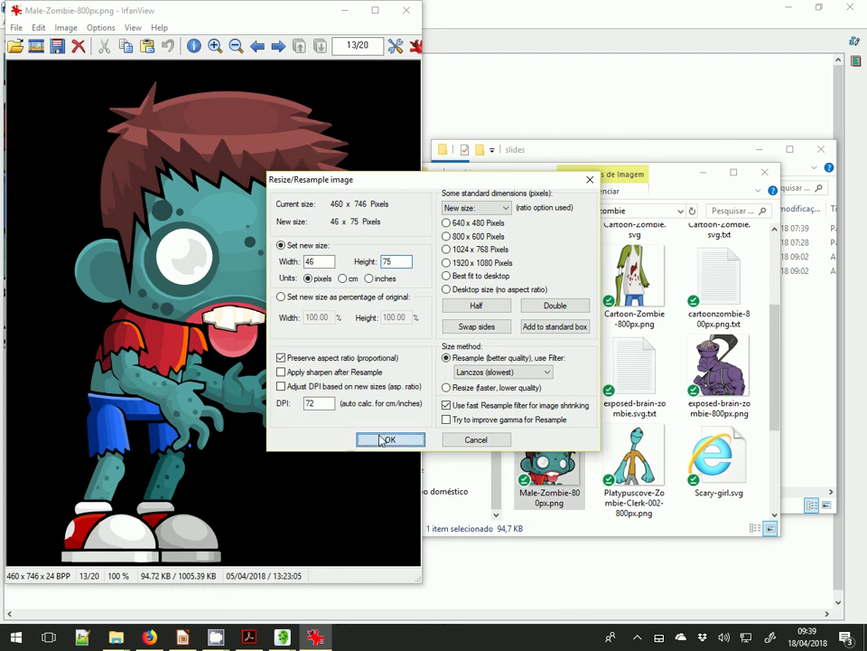
click(380, 440)
drag(251, 19, 413, 73)
key(ctrl+z)
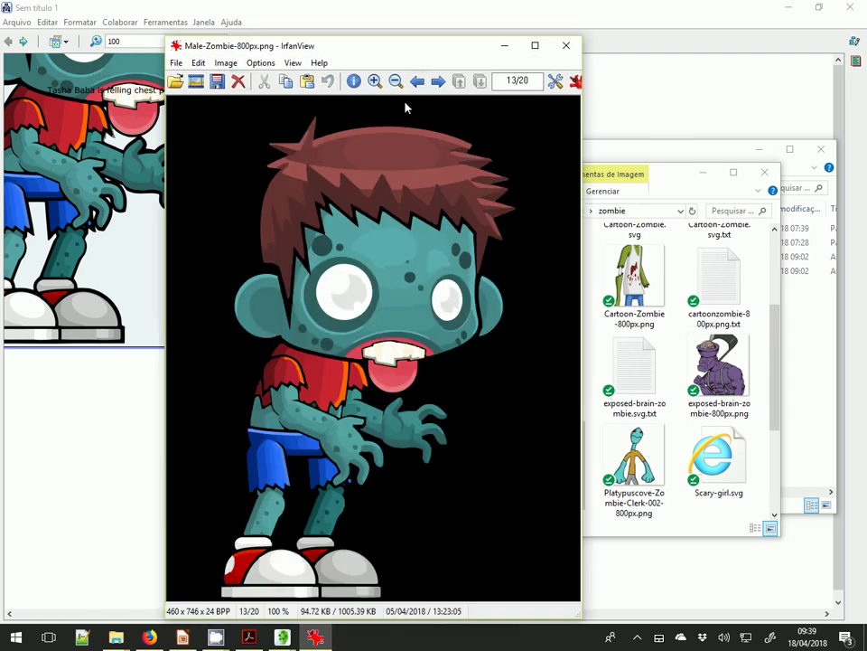
Resize the zombie image proportionally to a width of 92 pixels.
click(225, 63)
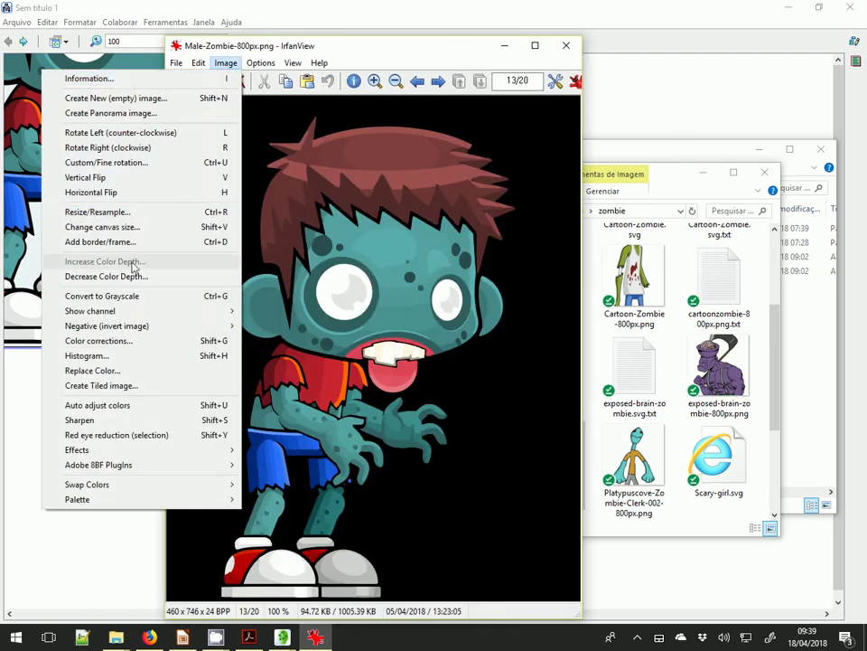
click(124, 220)
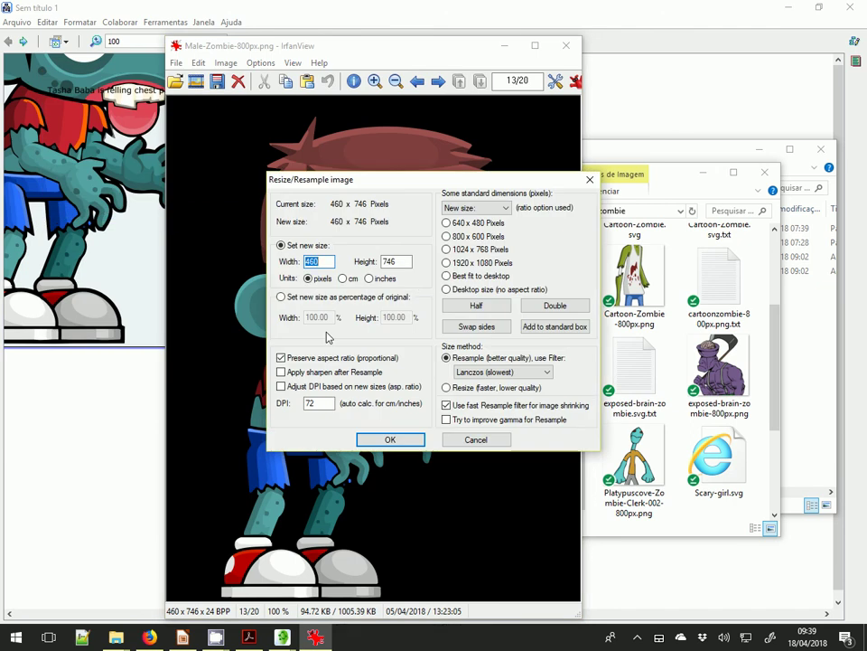
text(92)
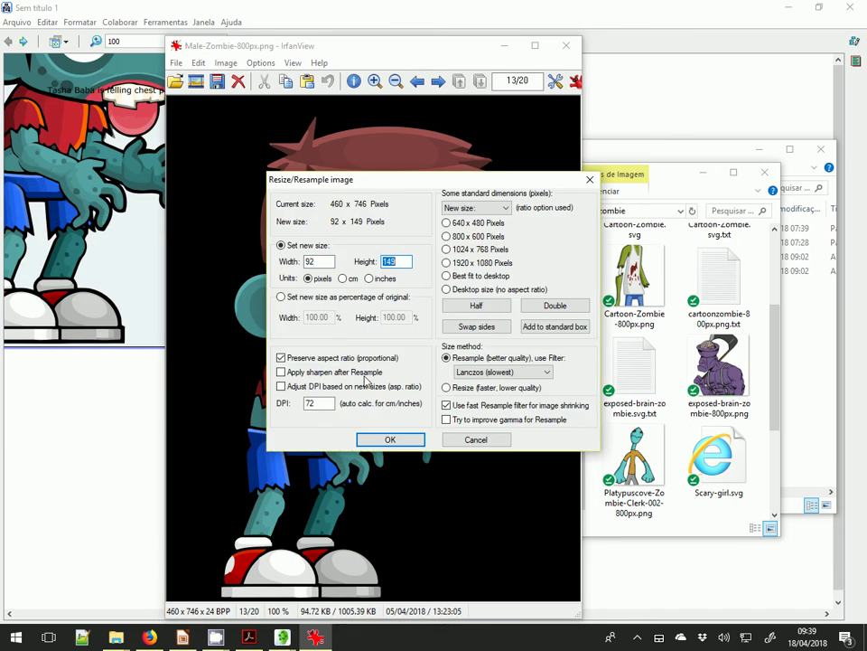
click(390, 440)
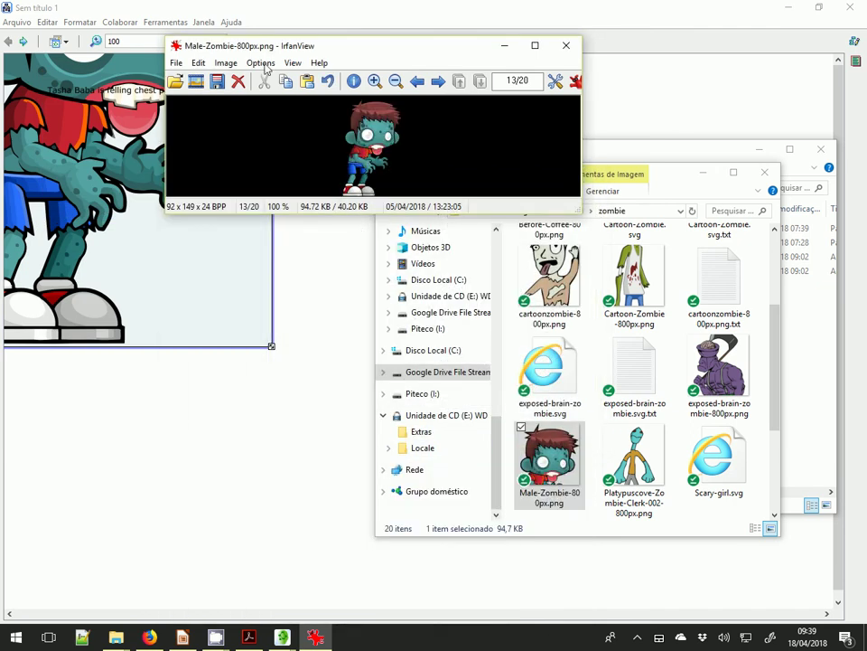
Start saving the resized image as a new file in the zombie folder under ensino, slides, imagens and external.
click(177, 64)
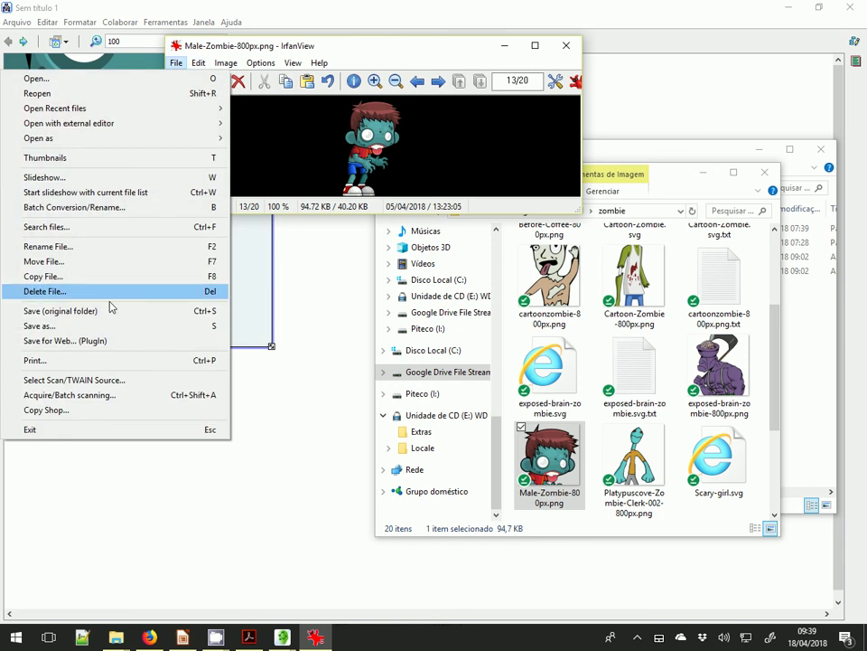
click(62, 327)
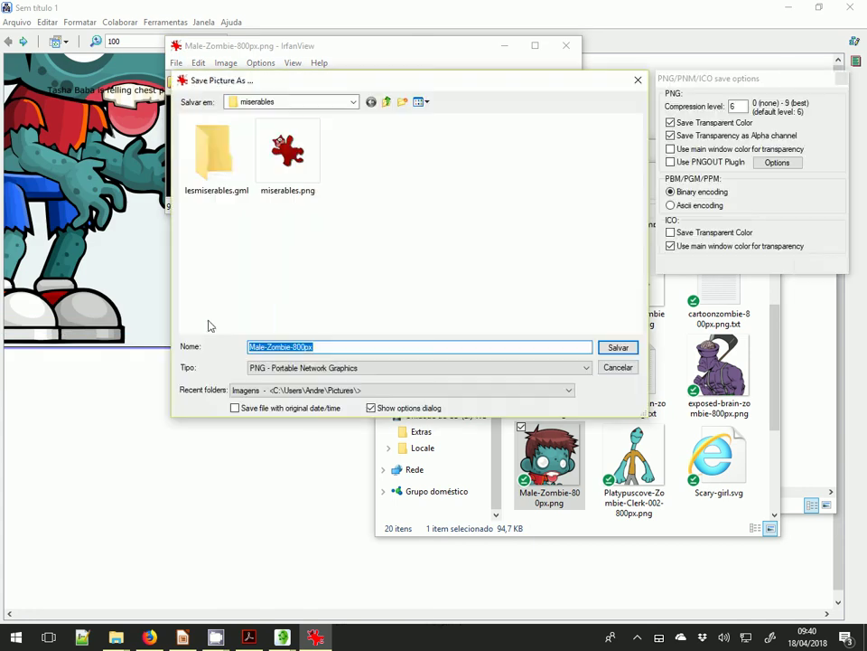
click(354, 103)
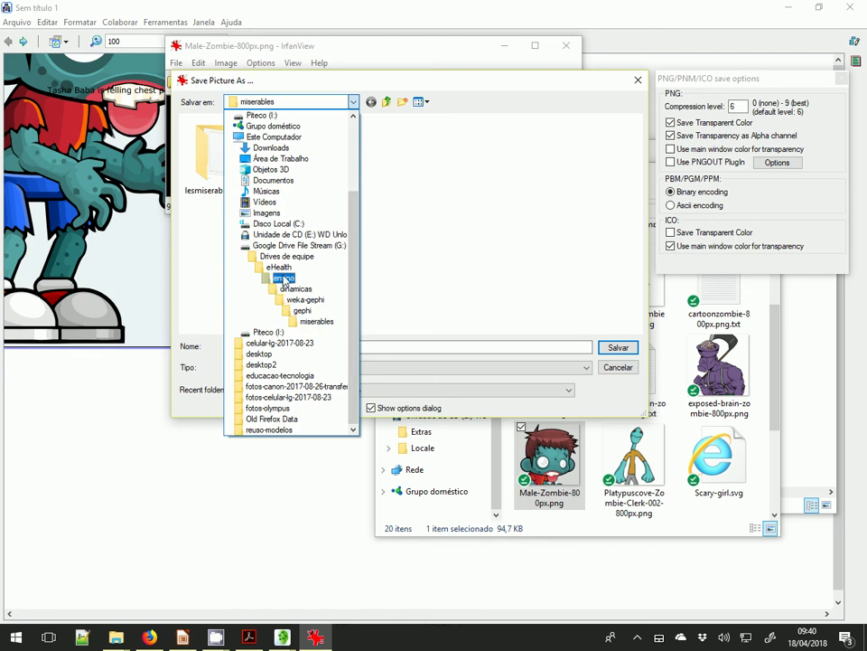
click(285, 279)
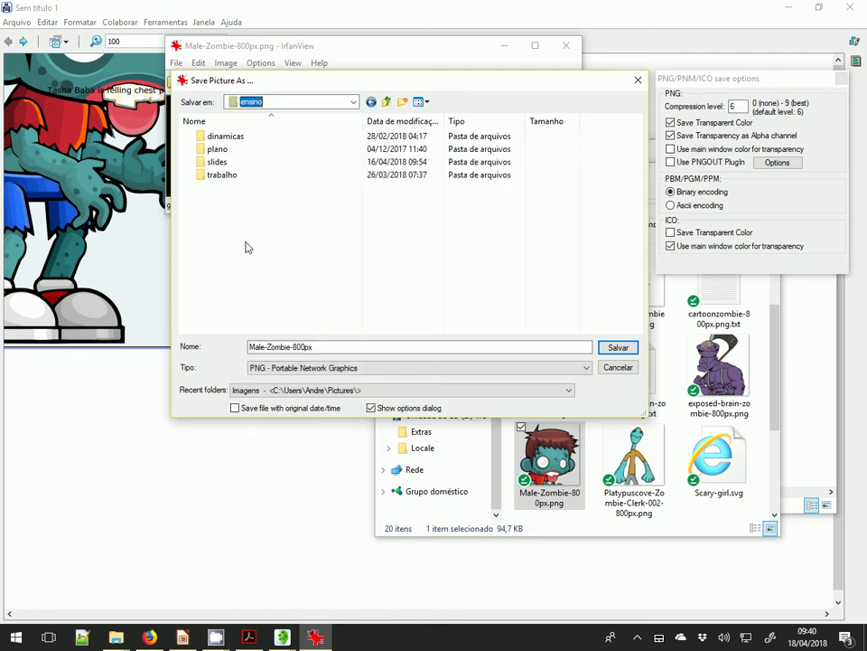
double_click(219, 162)
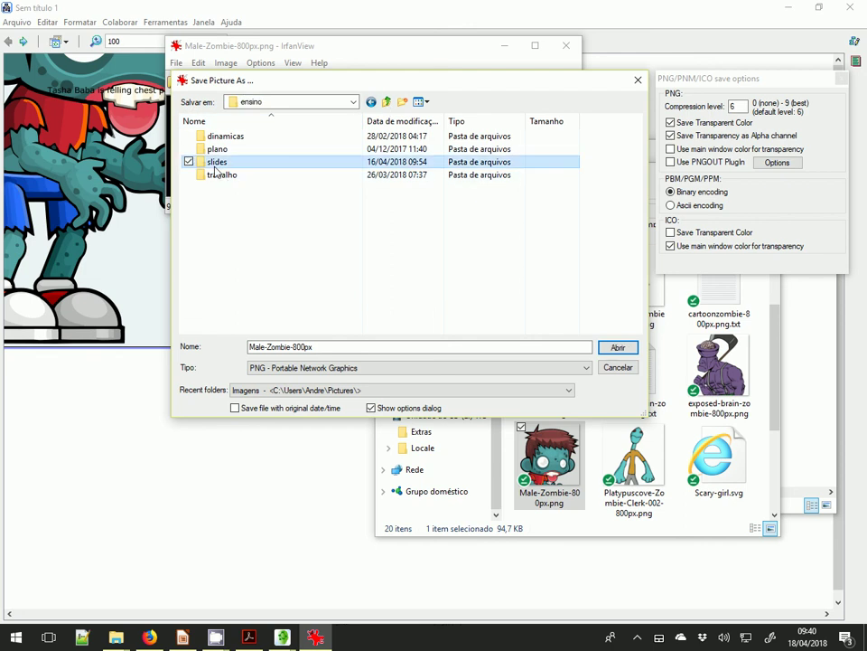
double_click(226, 199)
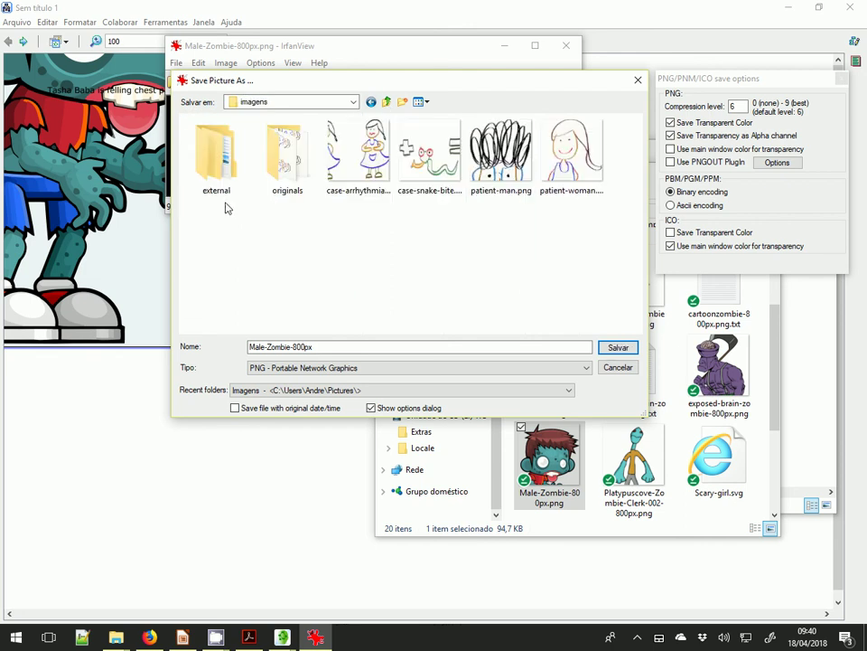
double_click(217, 163)
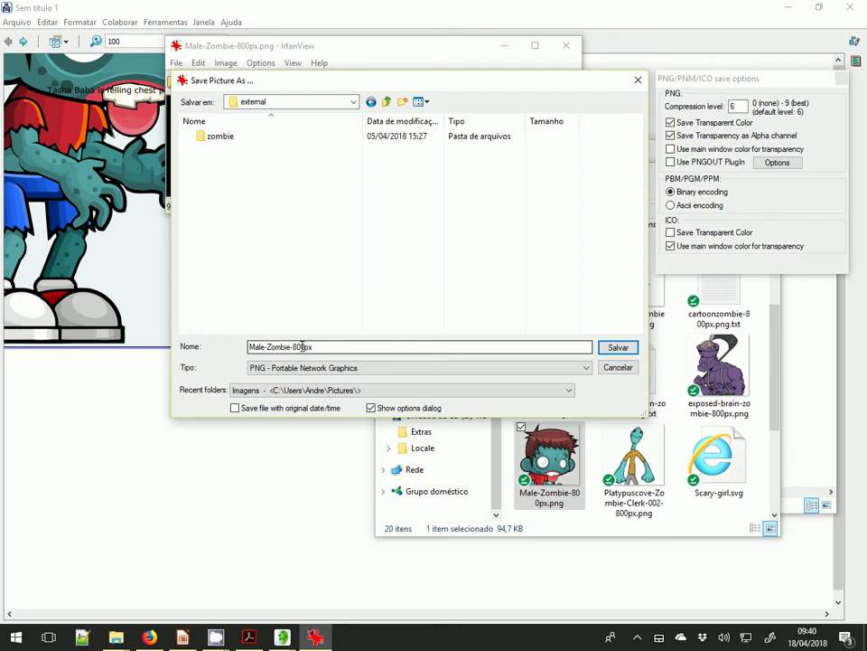
double_click(207, 141)
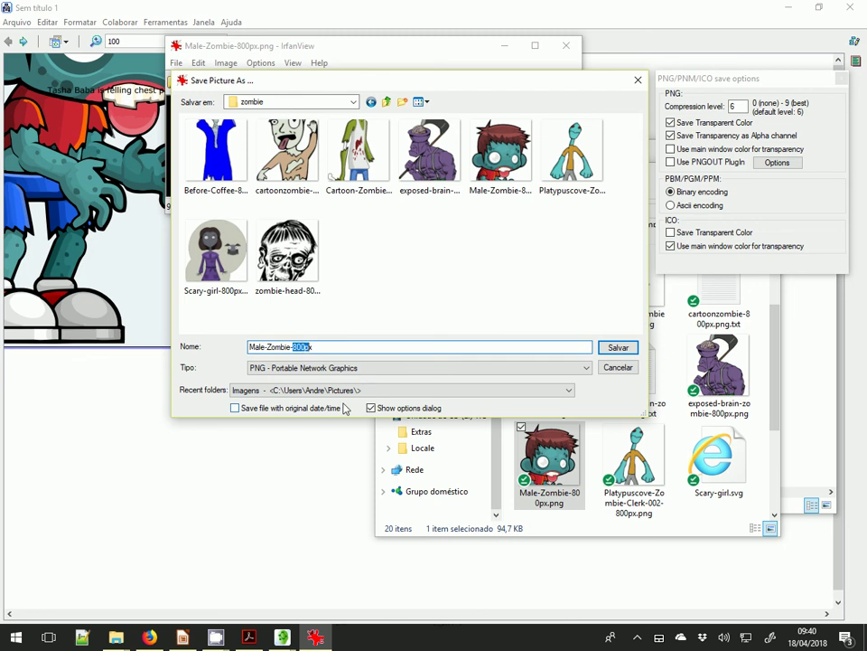
Save the resized copy as PNG under the name Male-Zombie-92px, with the black background as the transparent colour.
text(92)
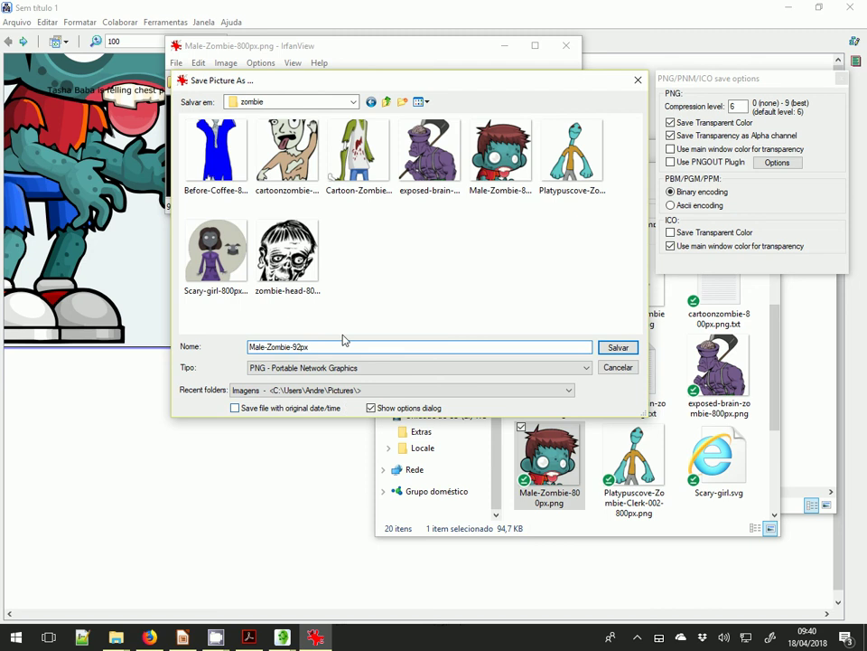
click(618, 347)
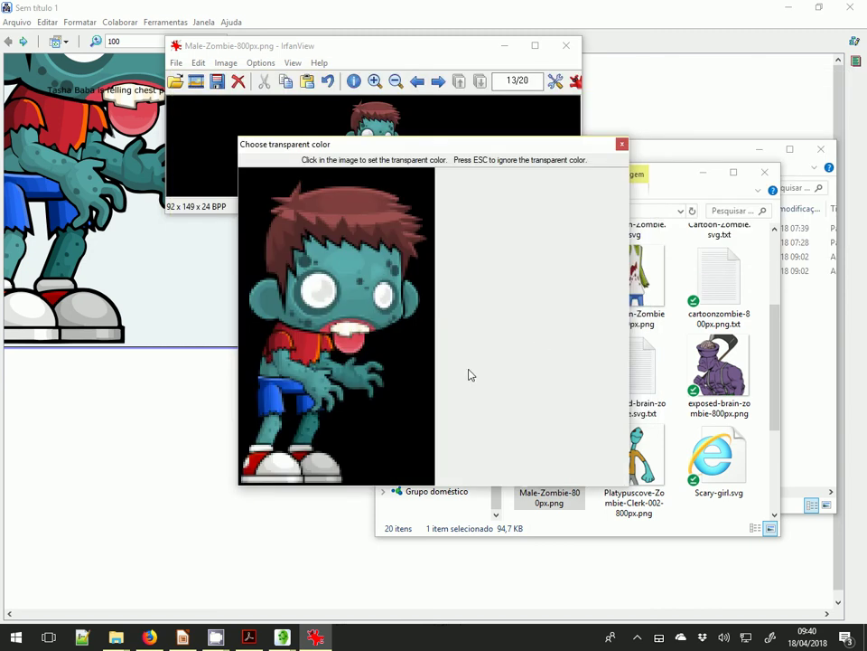
click(410, 421)
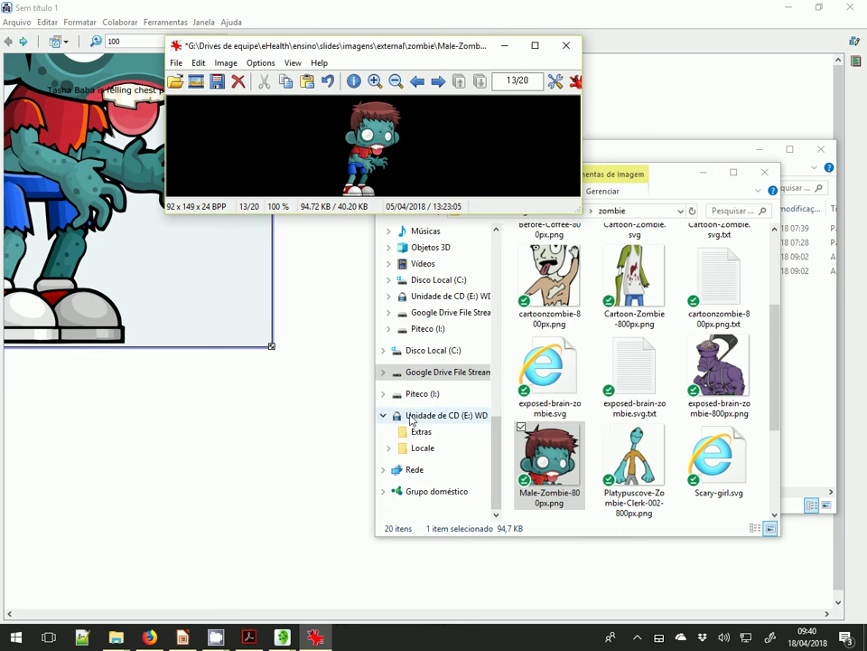